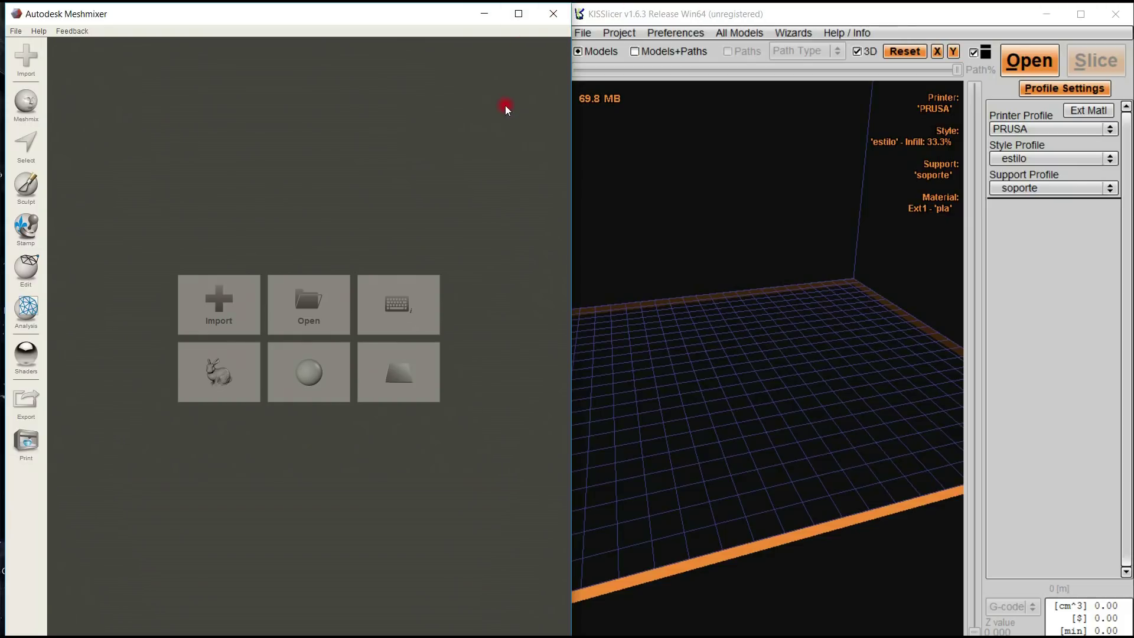
- Switch to the browser and view the Meshmixer website's address and download section
left_click(346, 626)
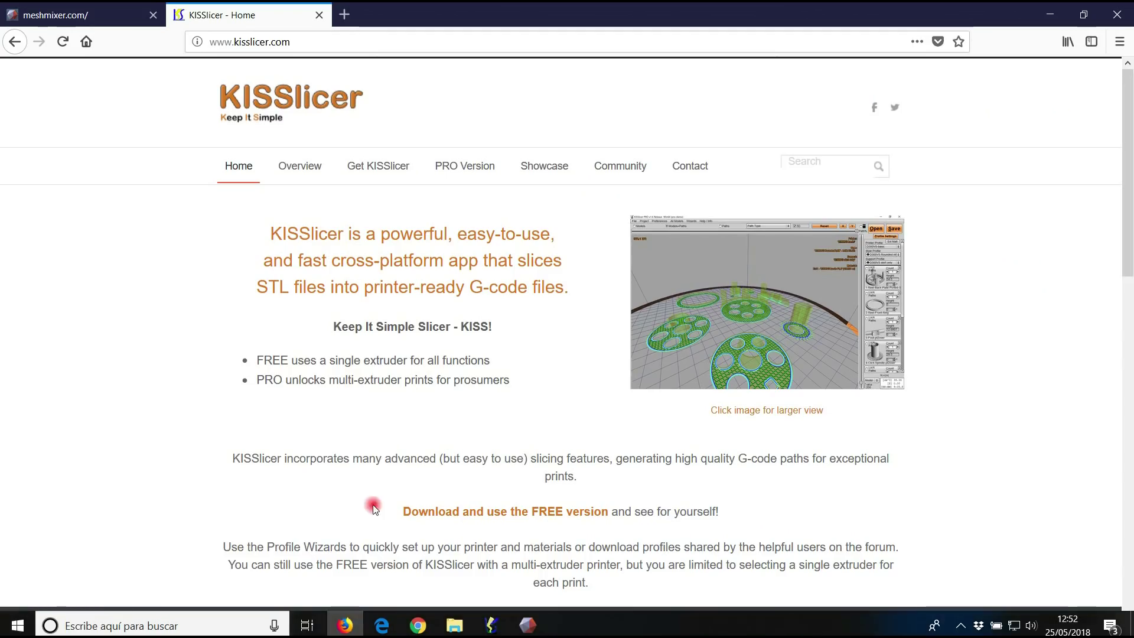
key("ctrl+Tab")
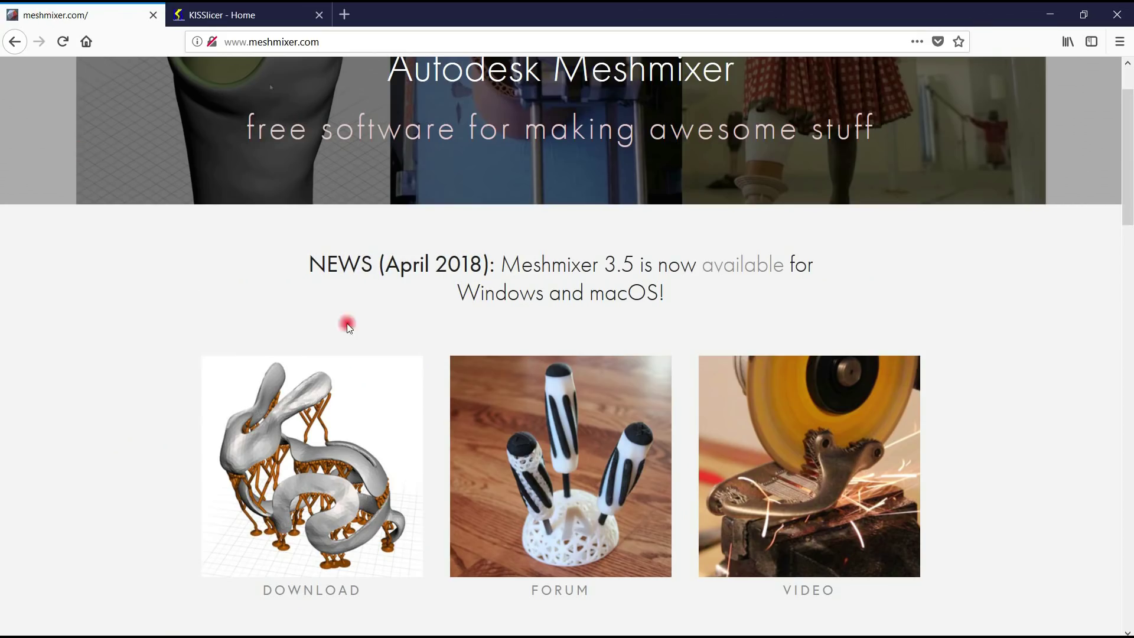
left_click(346, 43)
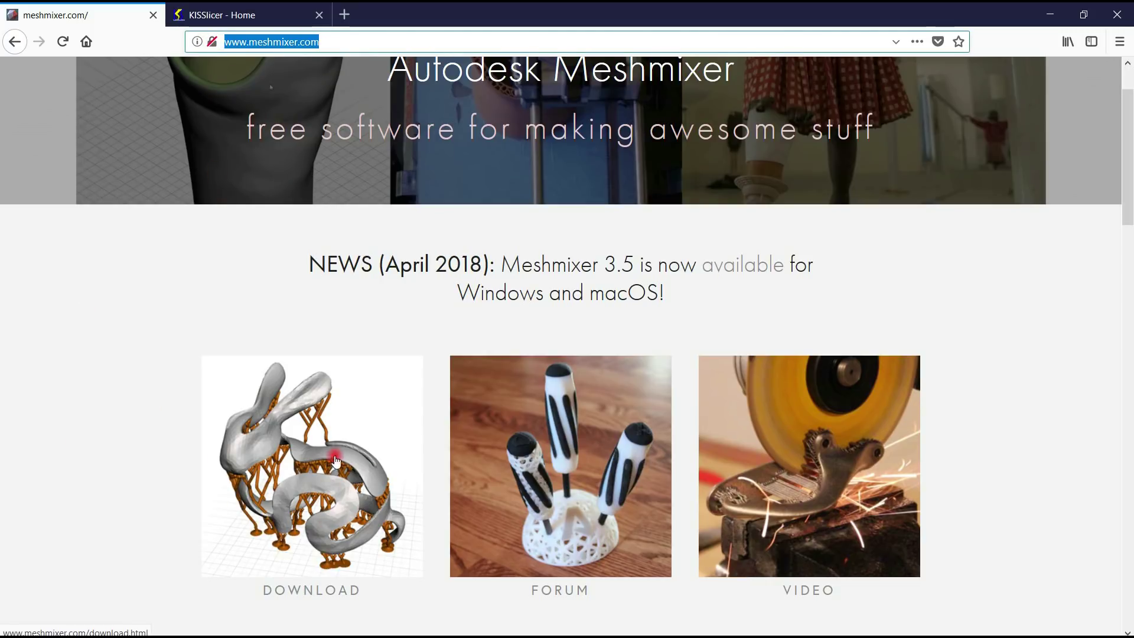
left_click(253, 8)
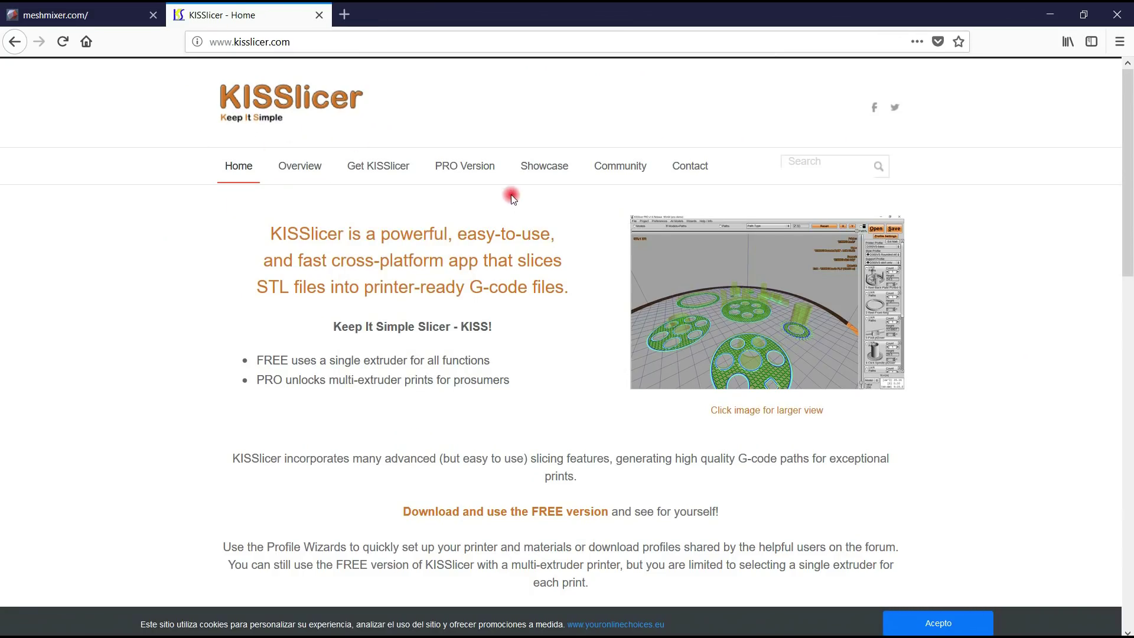
- Open the KISSlicer site's download page and look over the available versions and operating systems
key("alt+Left")
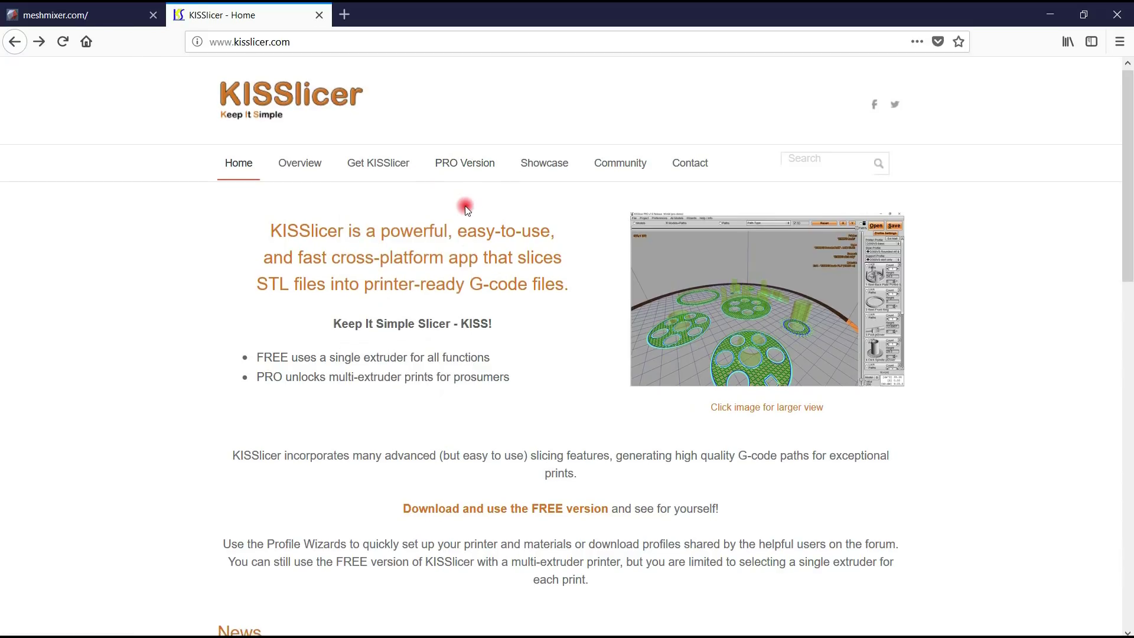
scroll(466, 204, "down", 4)
left_click(464, 268)
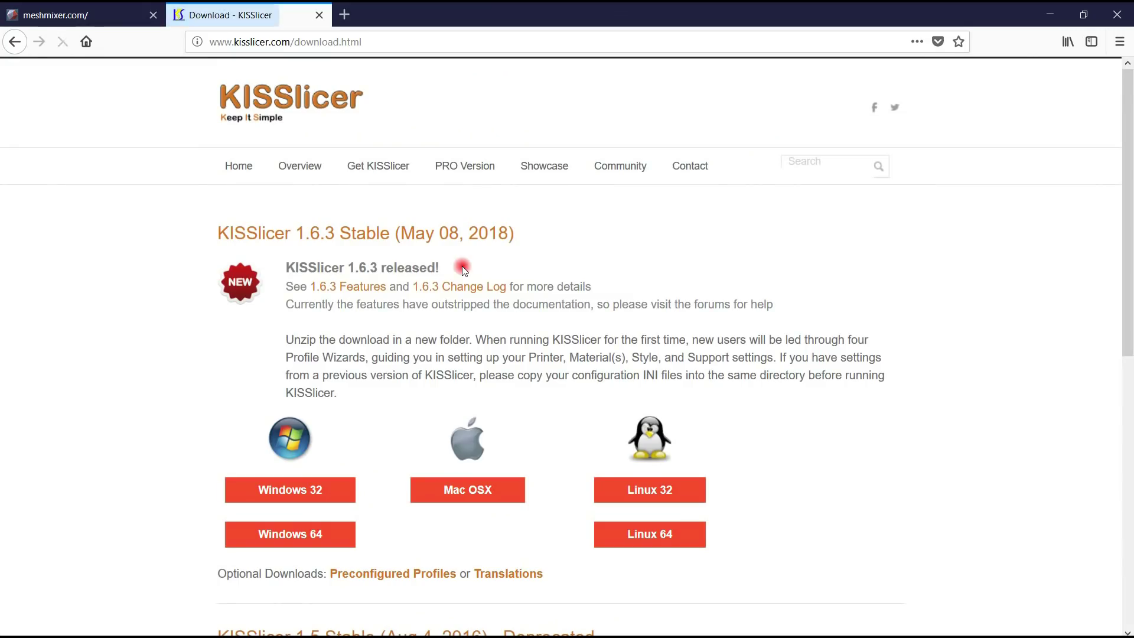
scroll(455, 261, "down", 3)
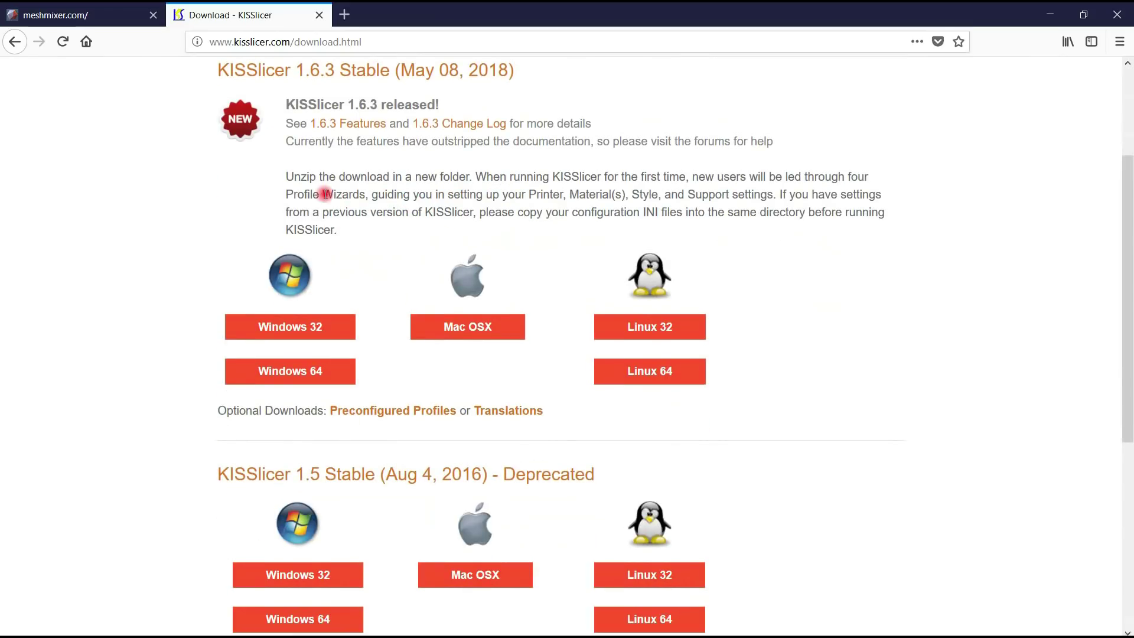
left_click(331, 124)
scroll(375, 168, "up", 1)
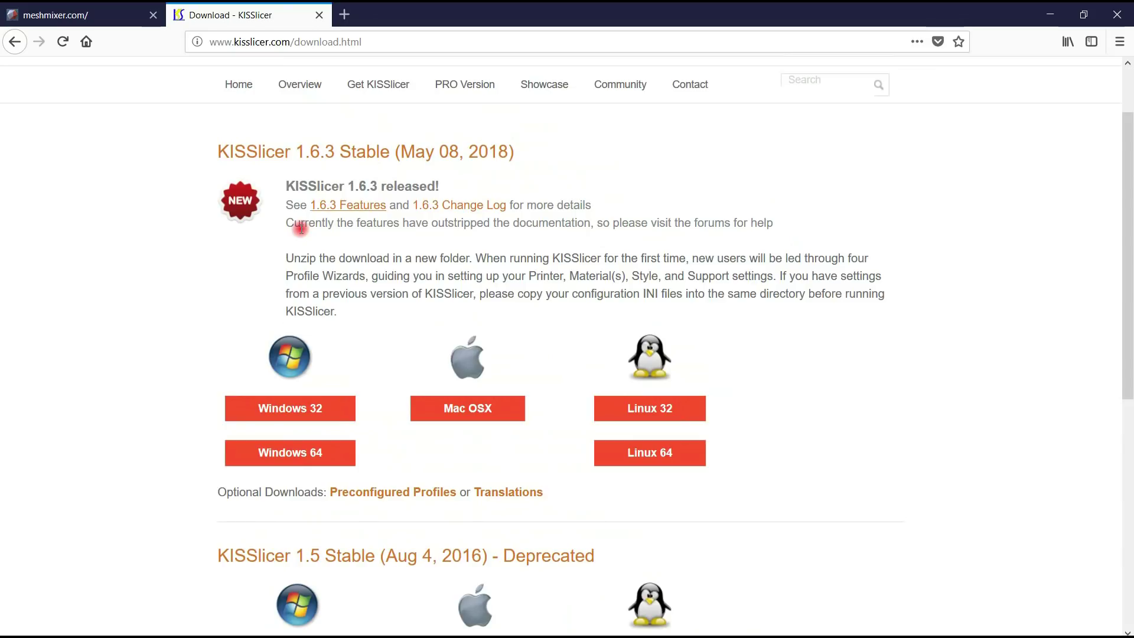
scroll(301, 228, "up", 1)
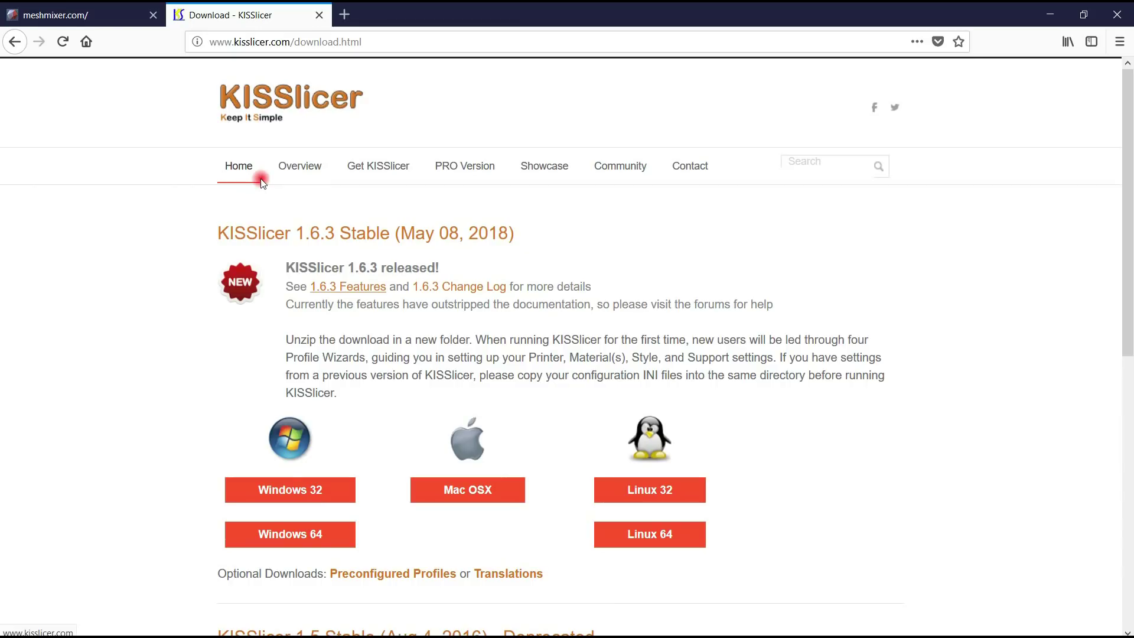
- Return to Meshmixer and open the mesh carro_rods_trasero_derecho.STL from the piezas_imprimir folder
left_click(1117, 14)
left_click(535, 353)
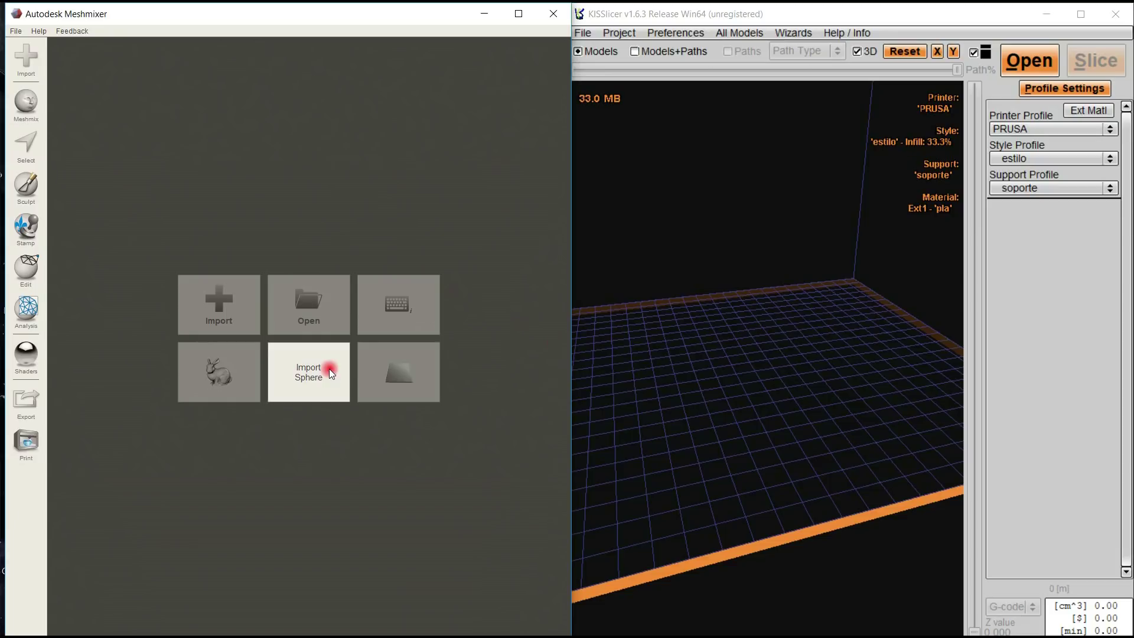
left_click(328, 369)
left_click_drag(117, 242, 121, 186)
left_click(61, 206)
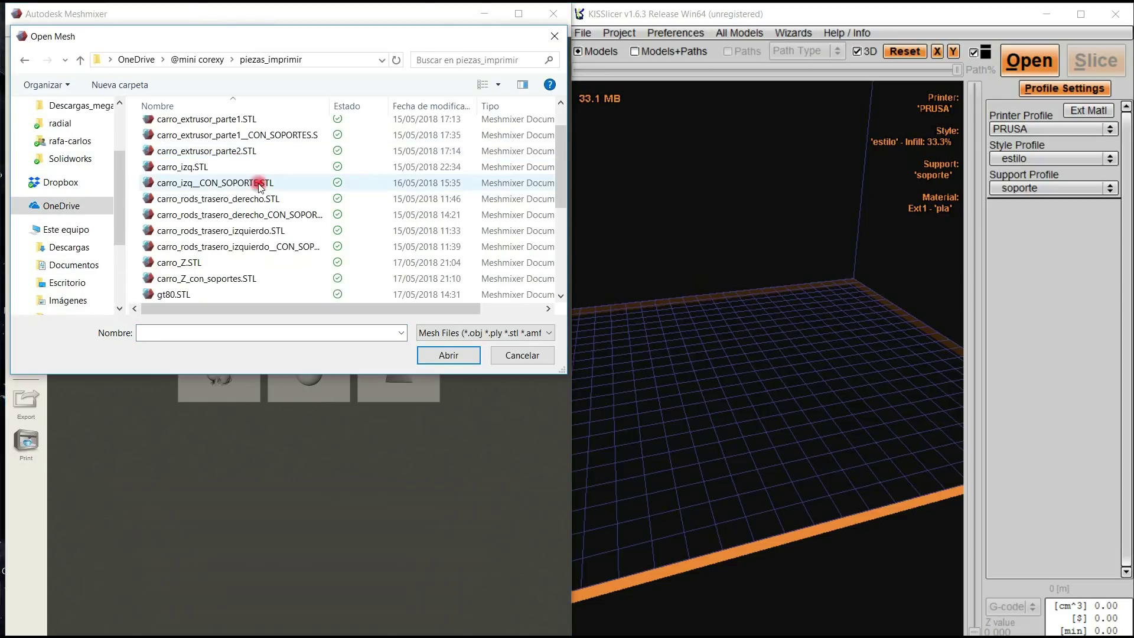
double_click(196, 199)
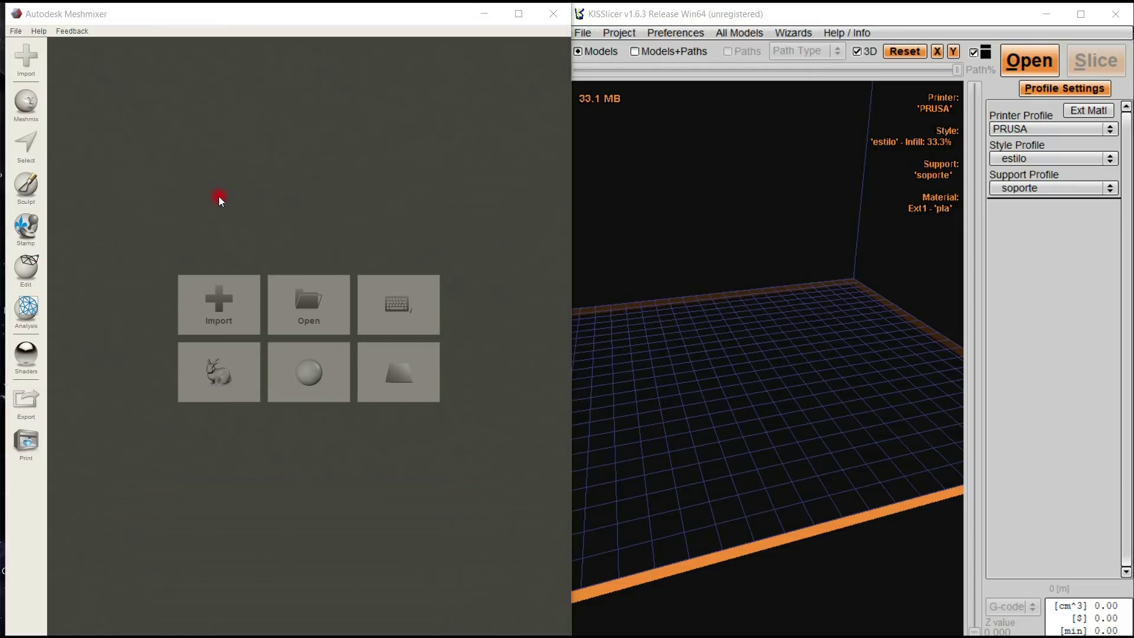
- Generate face groups on the part using the Edge Angle mode and accept the result
right_click_drag(394, 346, 357, 344)
scroll(356, 341, "up", 5)
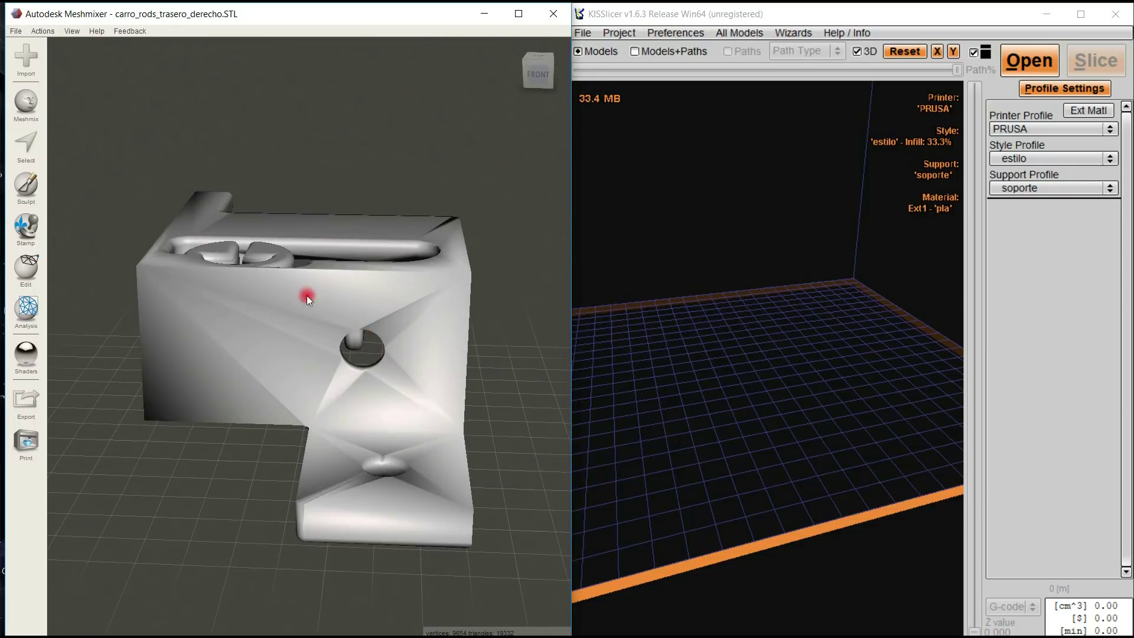
right_click_drag(480, 366, 332, 294)
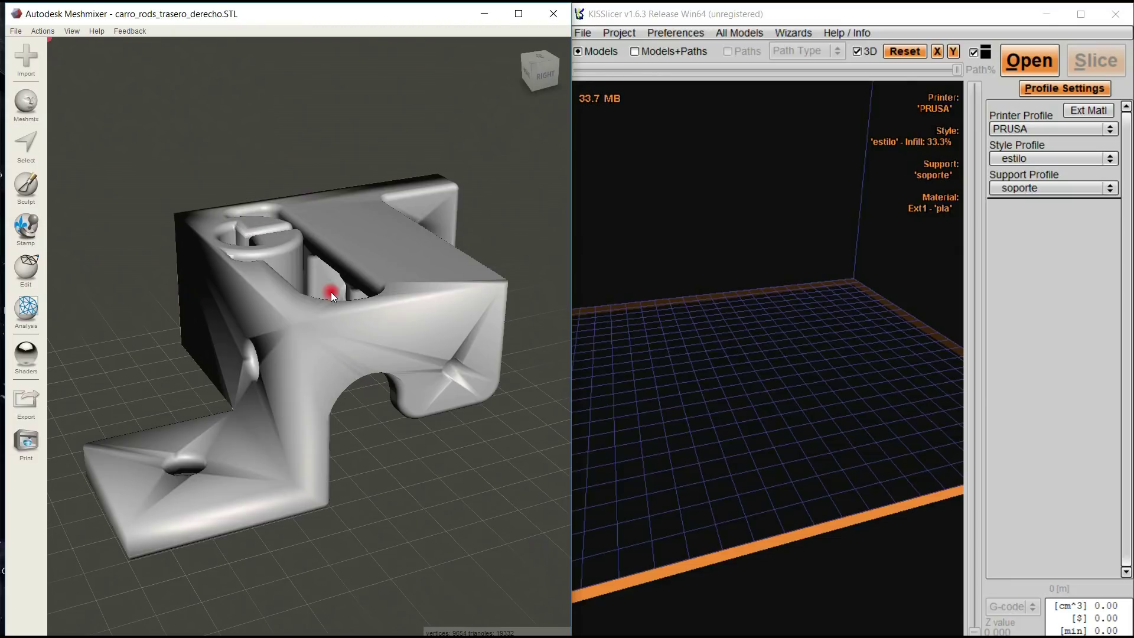
scroll(331, 292, "down", 3)
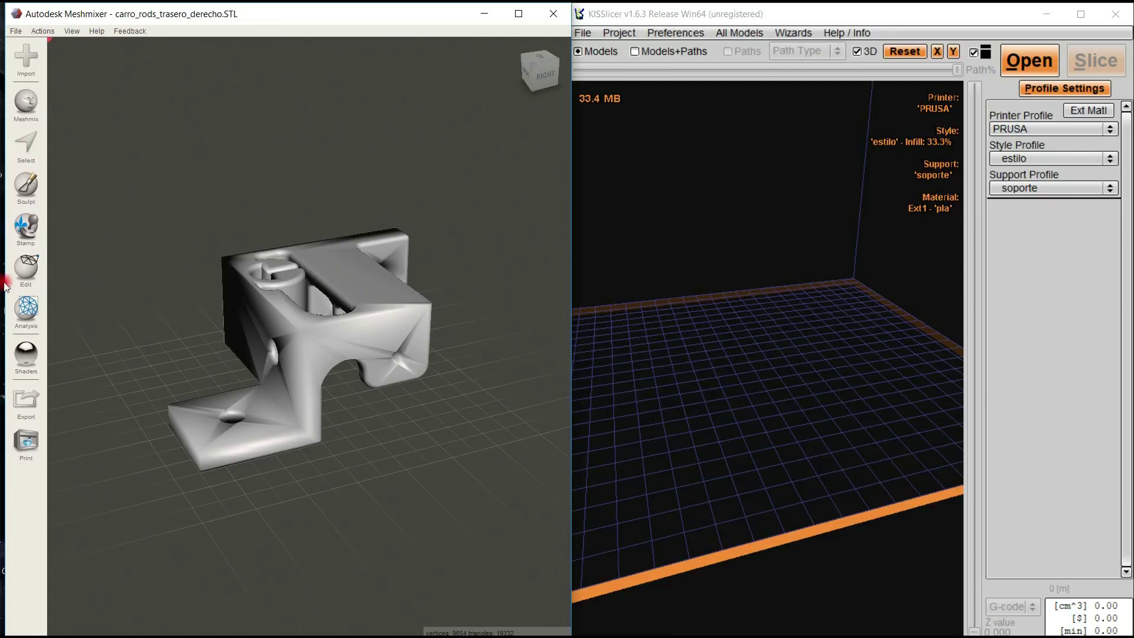
left_click(26, 269)
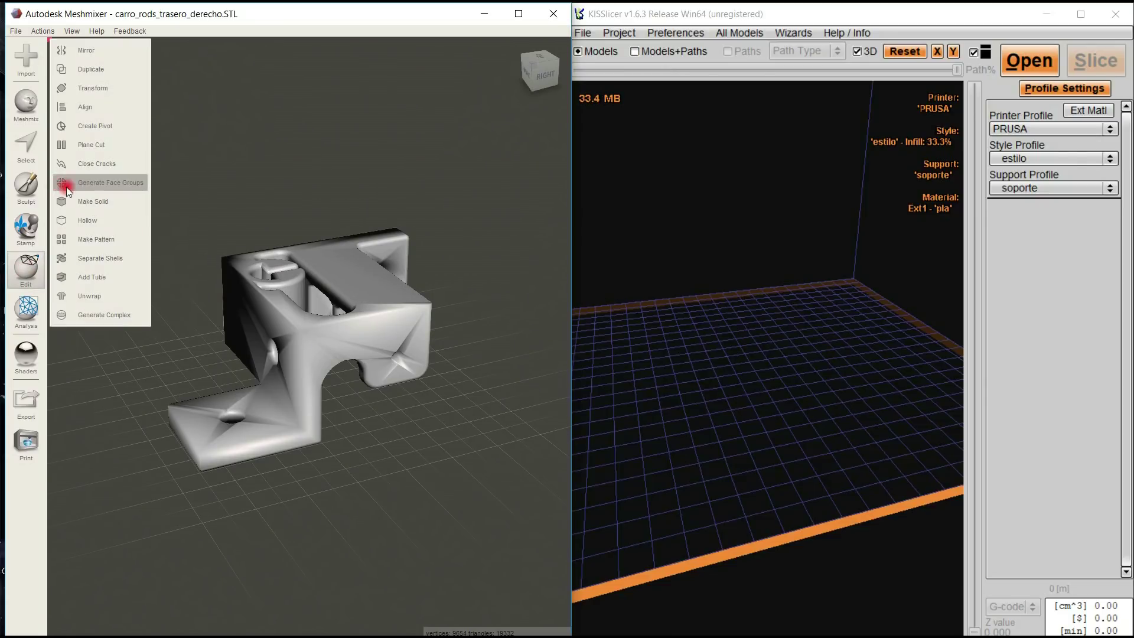
left_click(94, 187)
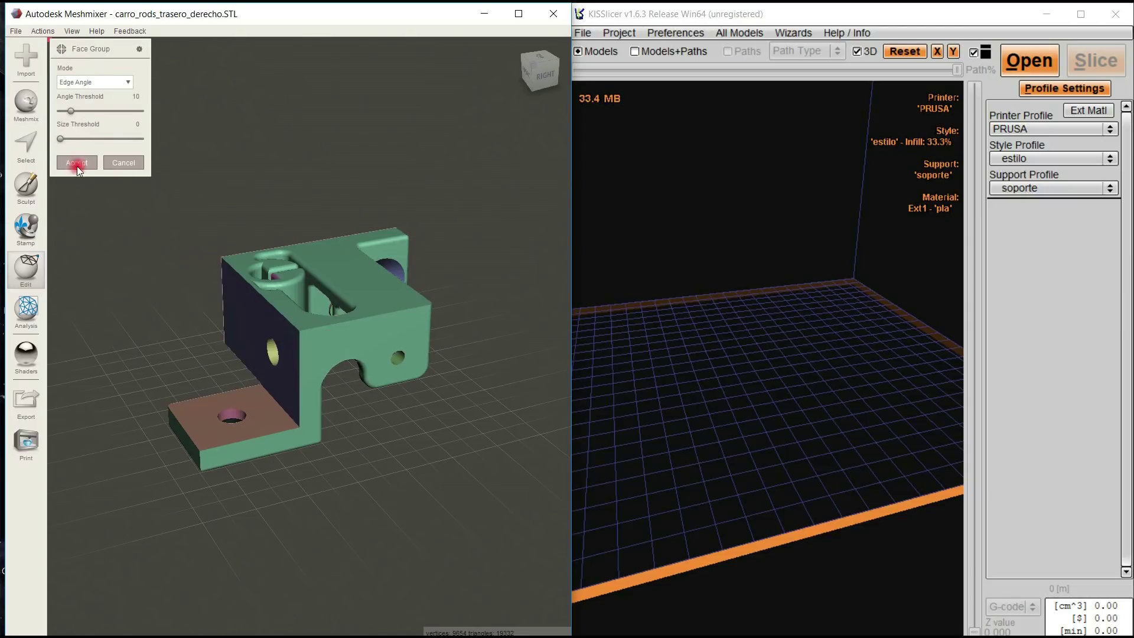
left_click(83, 163)
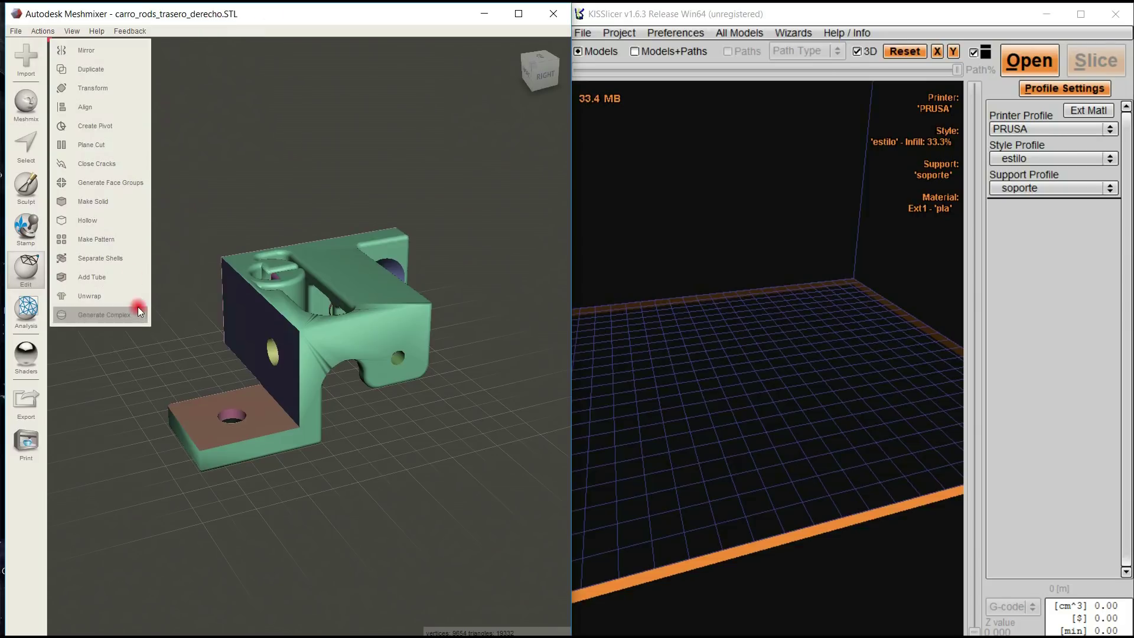
- Rotate the part 180 degrees about Z with Transform and accept the new orientation
left_click(95, 88)
left_click_drag(339, 316, 243, 396)
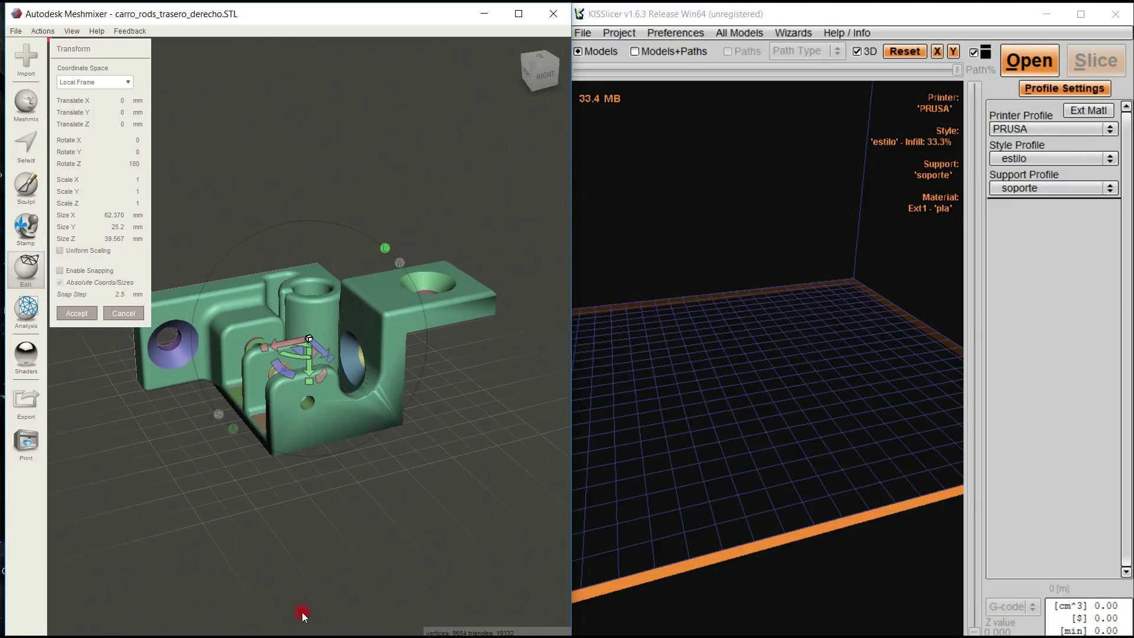
key("Return")
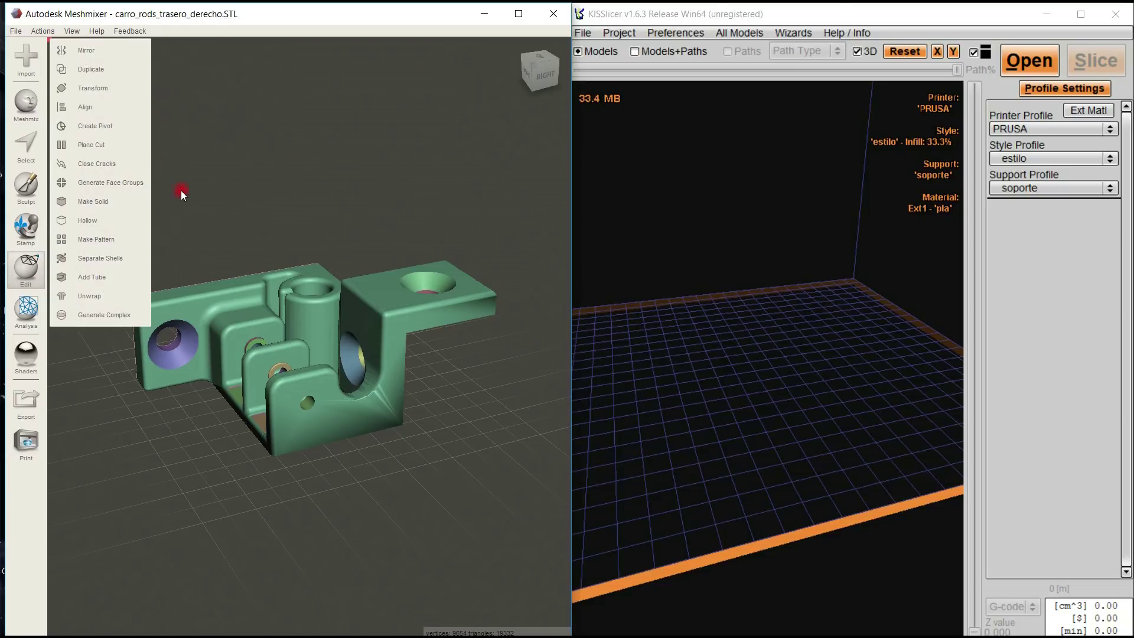
- Align the part's base point to World Origin / Y-up using Translate and Rotate
left_click(99, 105)
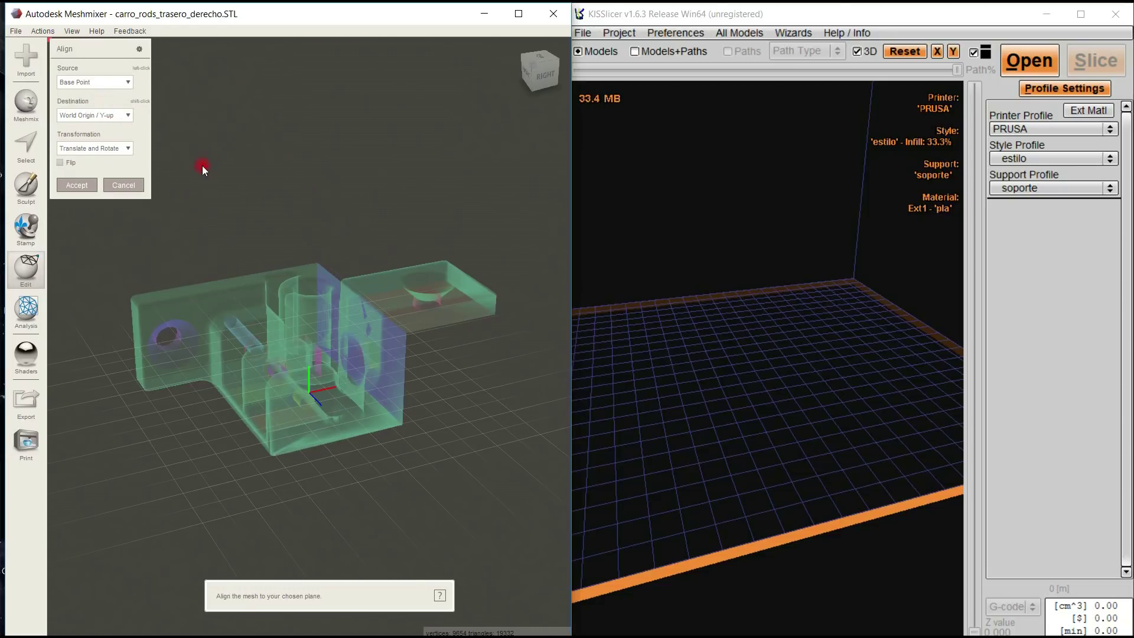
left_click(74, 185)
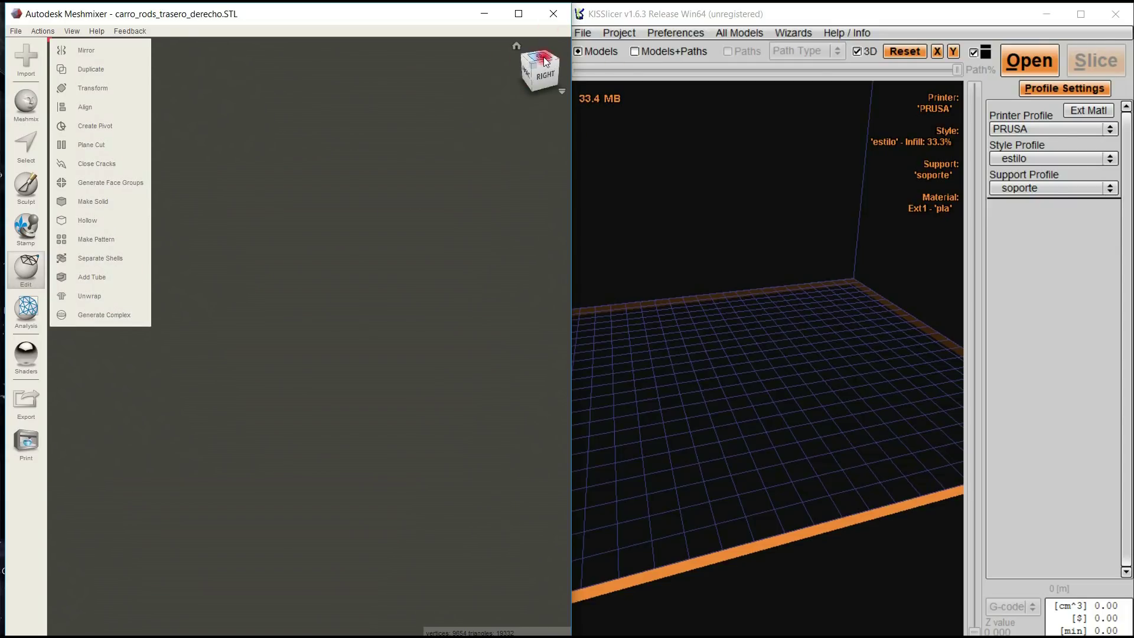
left_click_drag(545, 61, 382, 280)
scroll(381, 280, "down", 5)
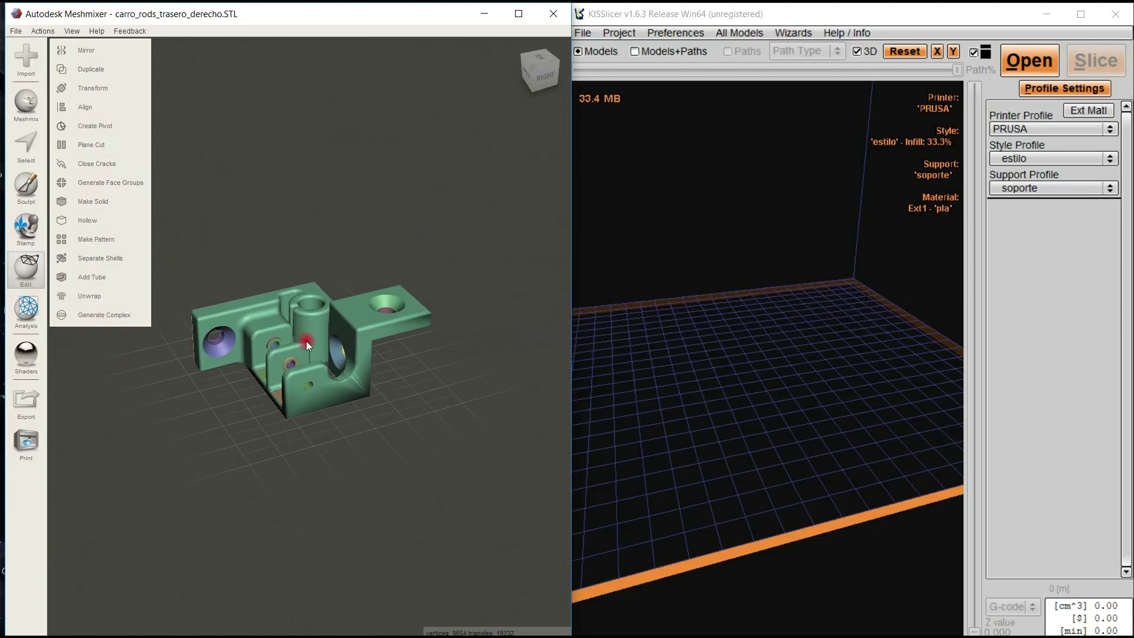
- Start the Overhangs analysis on the aligned part and review its angle threshold settings
scroll(291, 349, "up", 1)
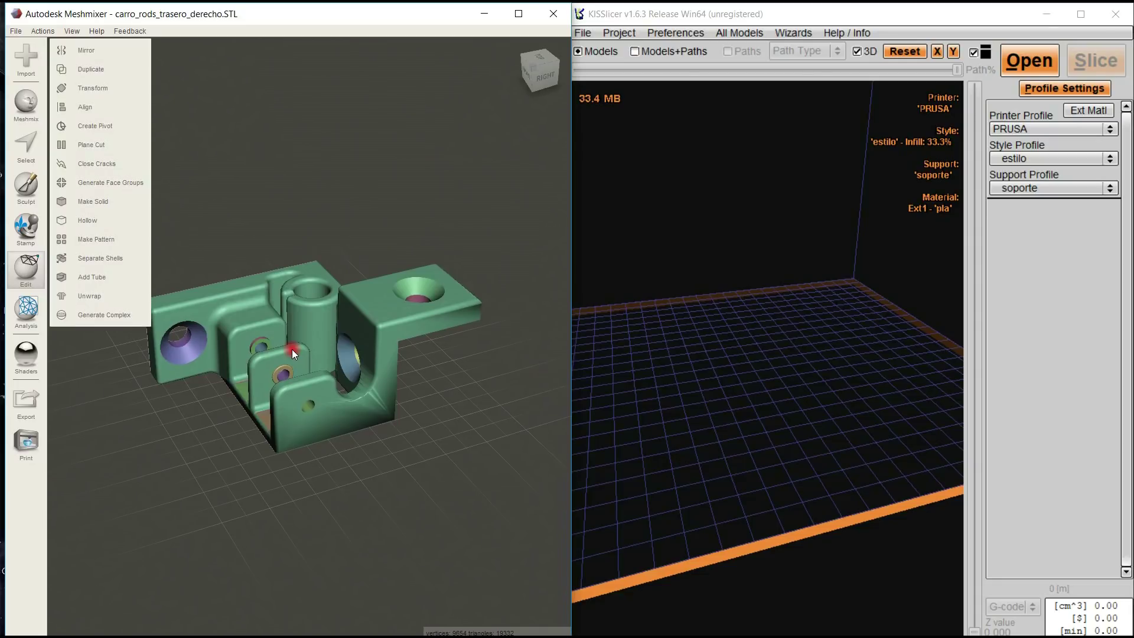
scroll(292, 349, "down", 1)
left_click_drag(291, 349, 208, 339)
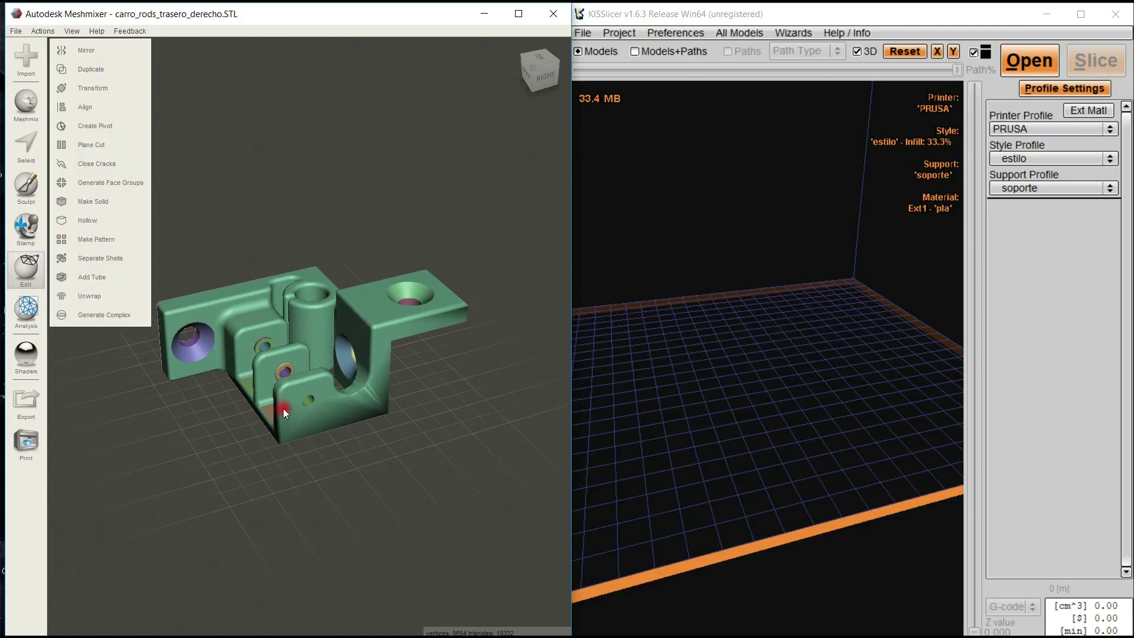
left_click(19, 319)
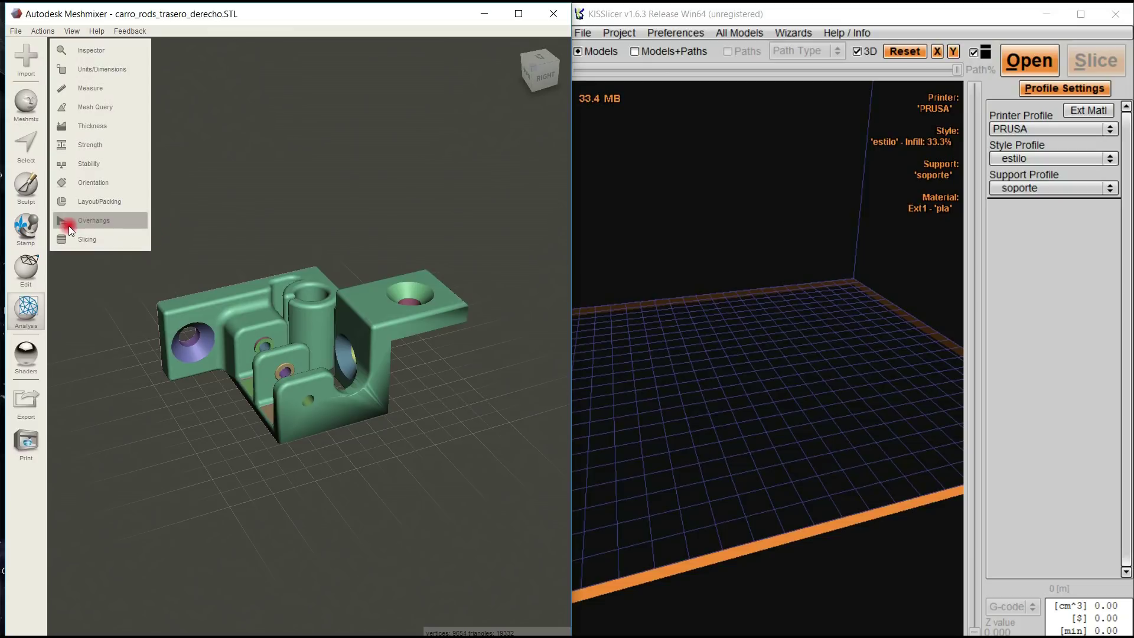
left_click(114, 226)
left_click(100, 221)
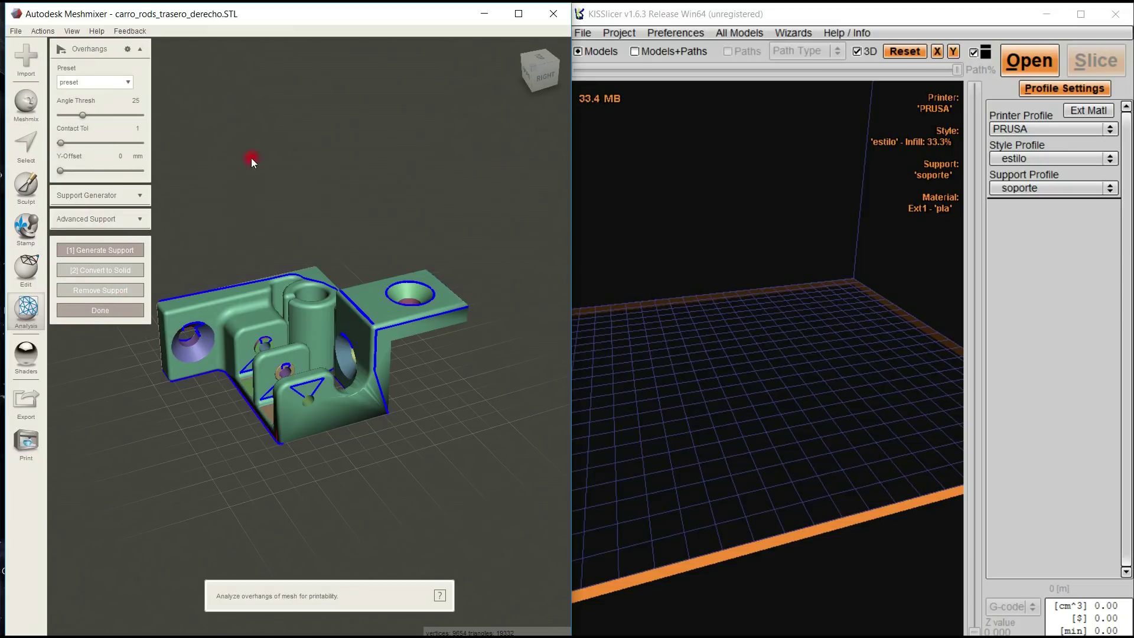
left_click(131, 101)
left_click(168, 107)
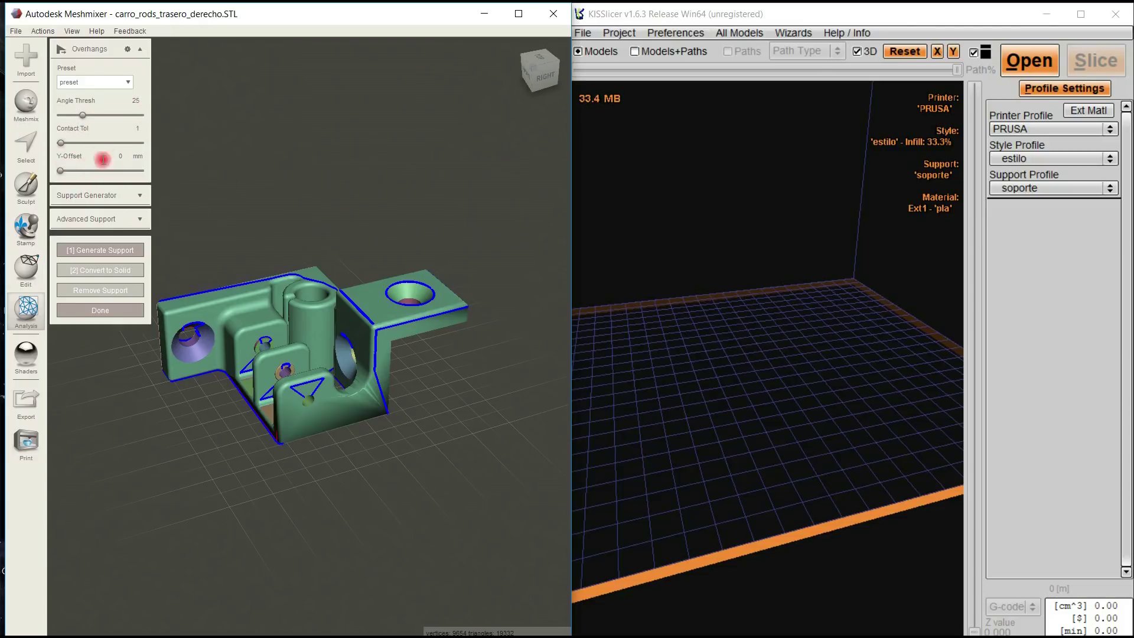
- Review the Support Generator and Advanced Support settings and generate supports for the part's overhangs
left_click(142, 195)
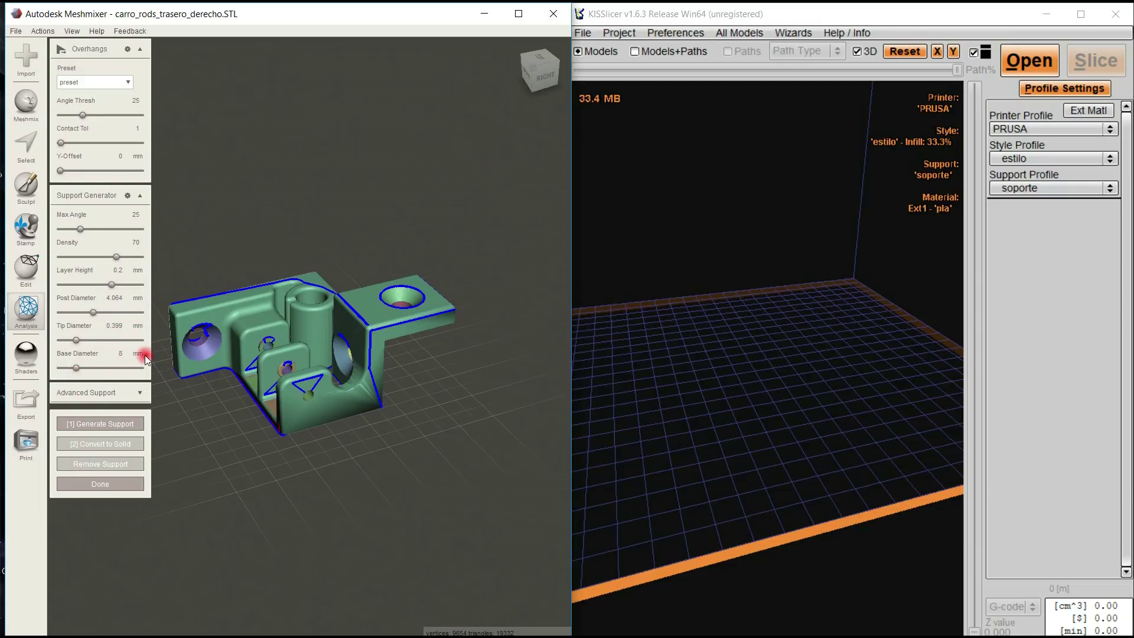
left_click(112, 196)
left_click(131, 224)
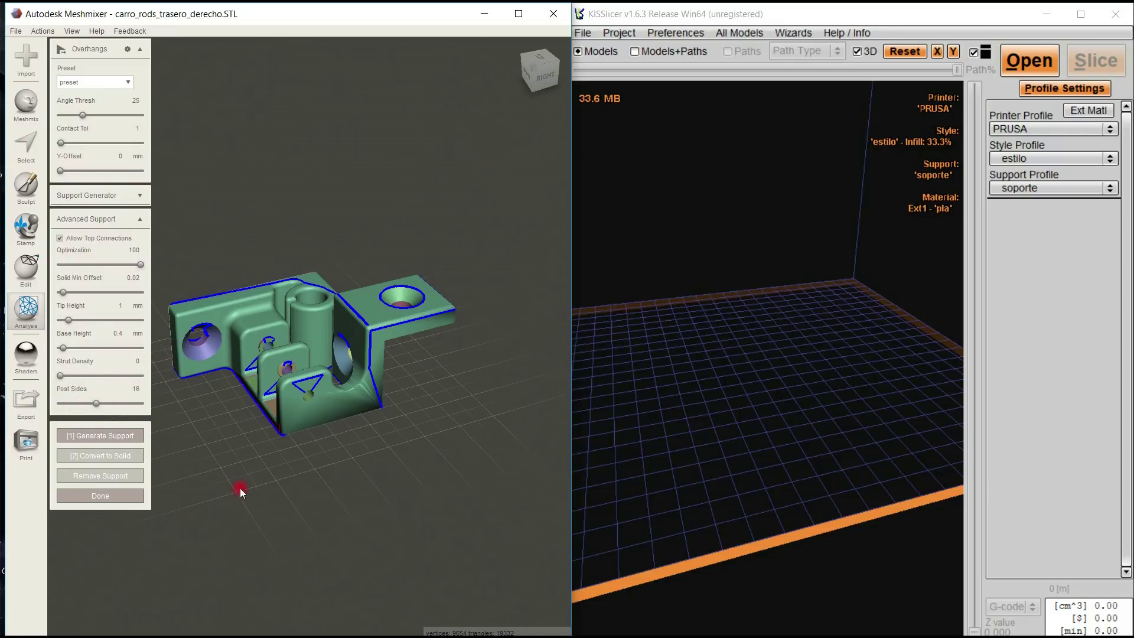
left_click(105, 434)
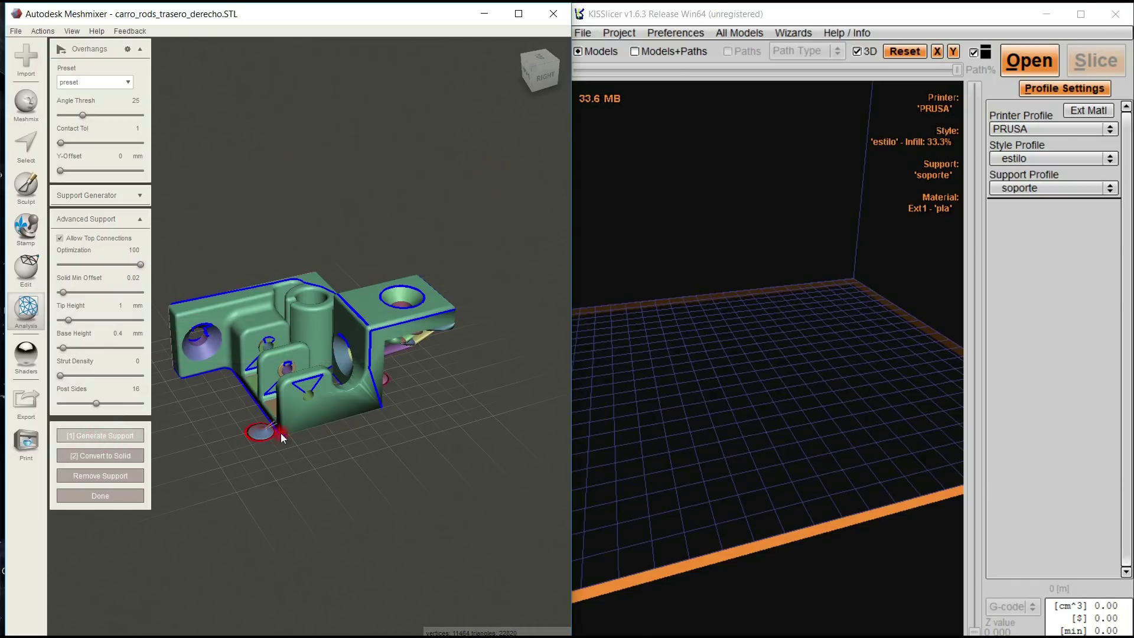
- Inspect the generated supports beneath the projecting plate and the overhang areas on the part's underside
right_click_drag(375, 455, 445, 267)
scroll(357, 306, "up", 5)
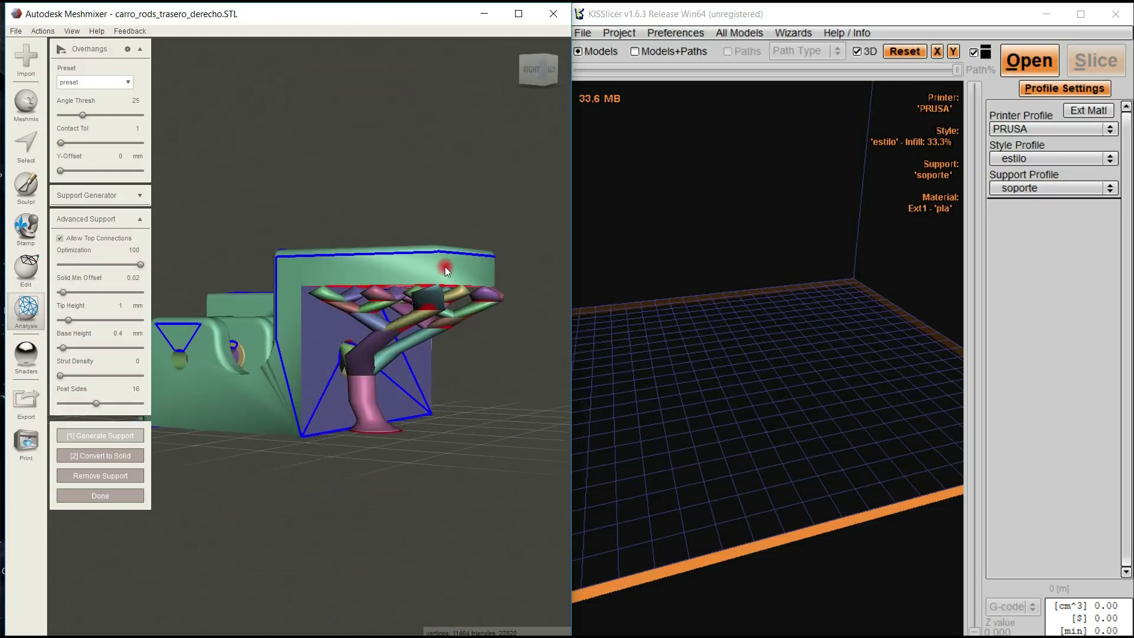
scroll(444, 267, "up", 5)
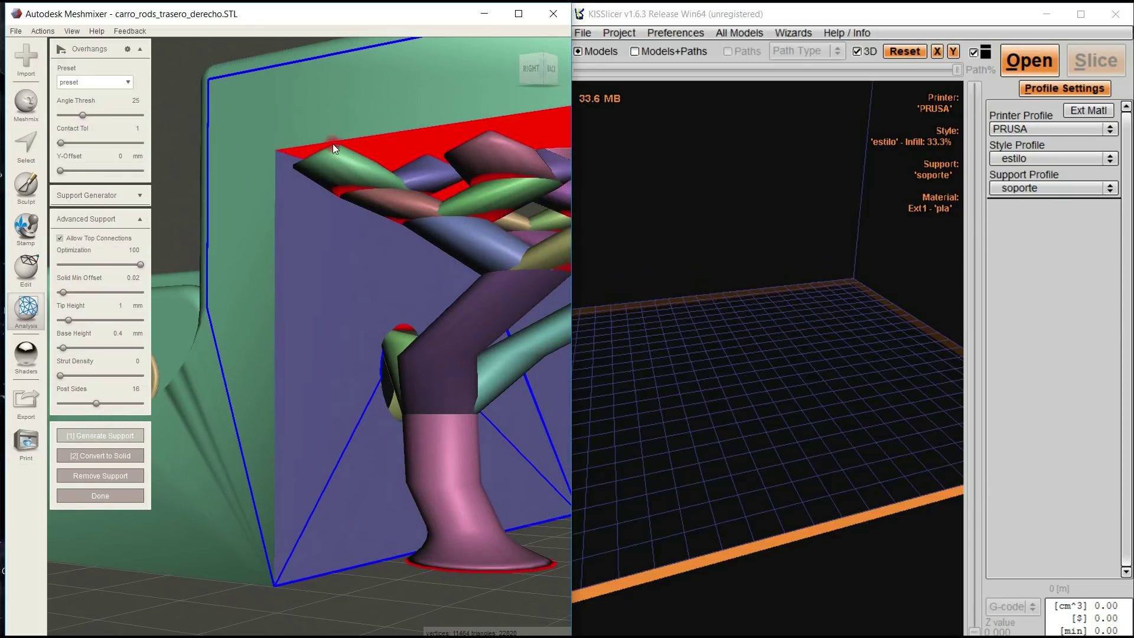
scroll(338, 144, "down", 5)
right_click_drag(349, 242, 398, 185)
scroll(384, 240, "up", 5)
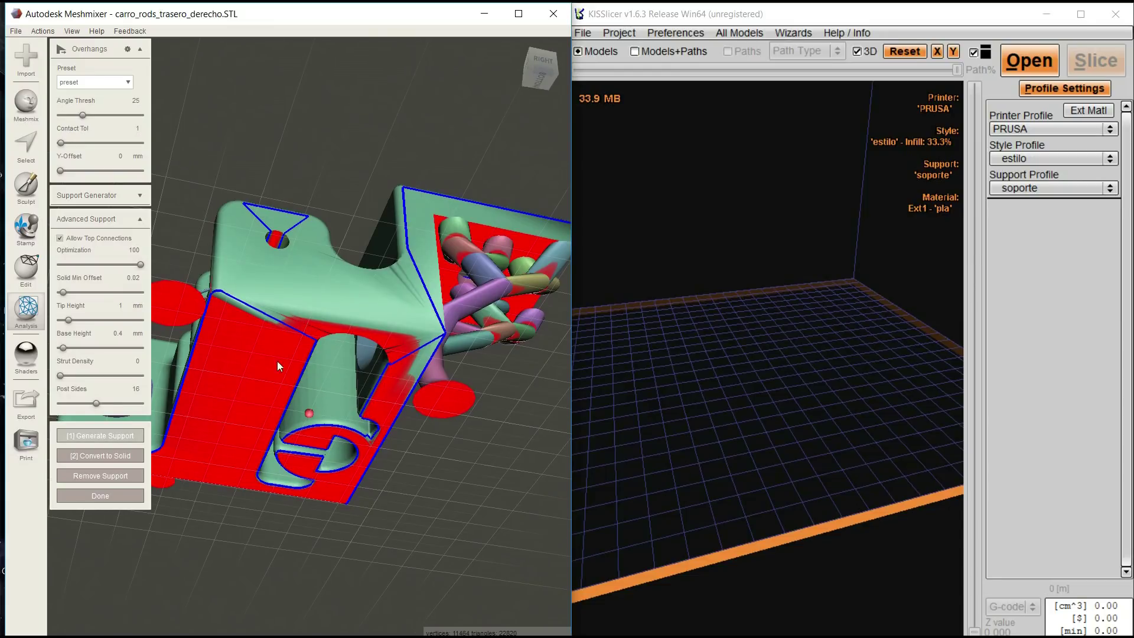
right_click_drag(287, 318, 373, 265)
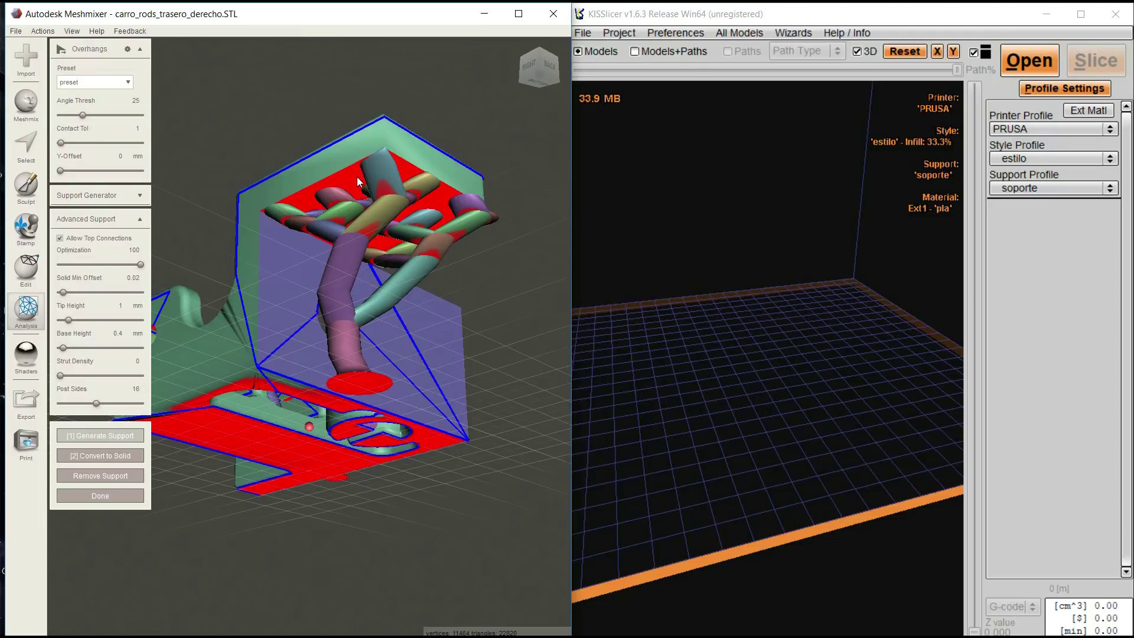
- Add a support strut from the projecting plate's underside down to the existing tree trunk
right_click_drag(305, 189, 116, 263)
right_click_drag(331, 263, 296, 224)
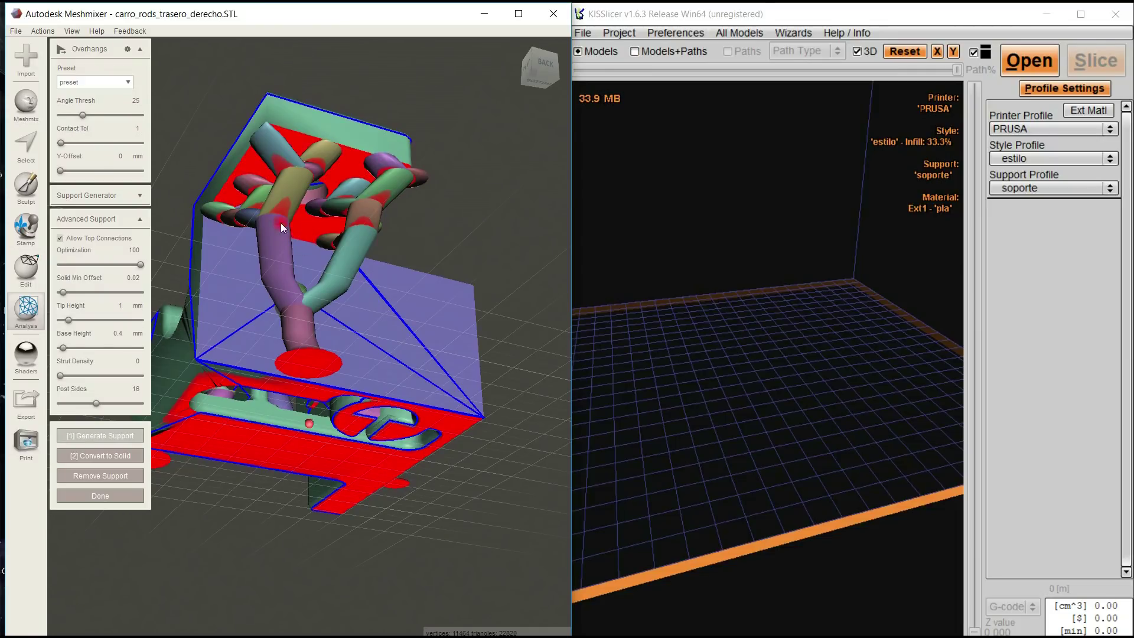
right_click_drag(299, 211, 320, 253)
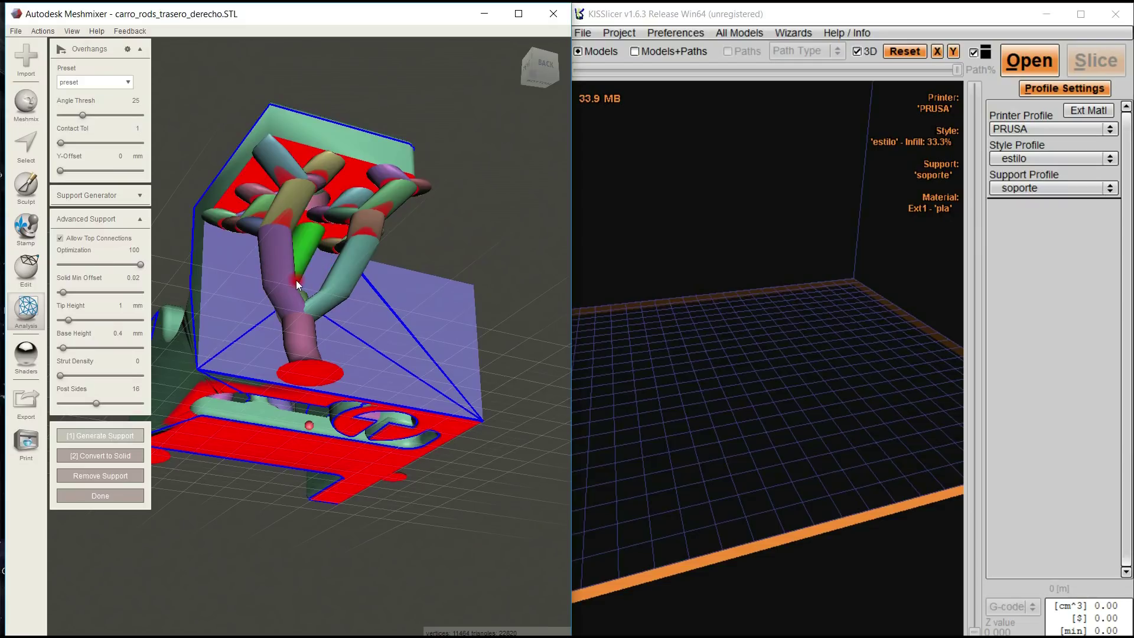
left_click(315, 316)
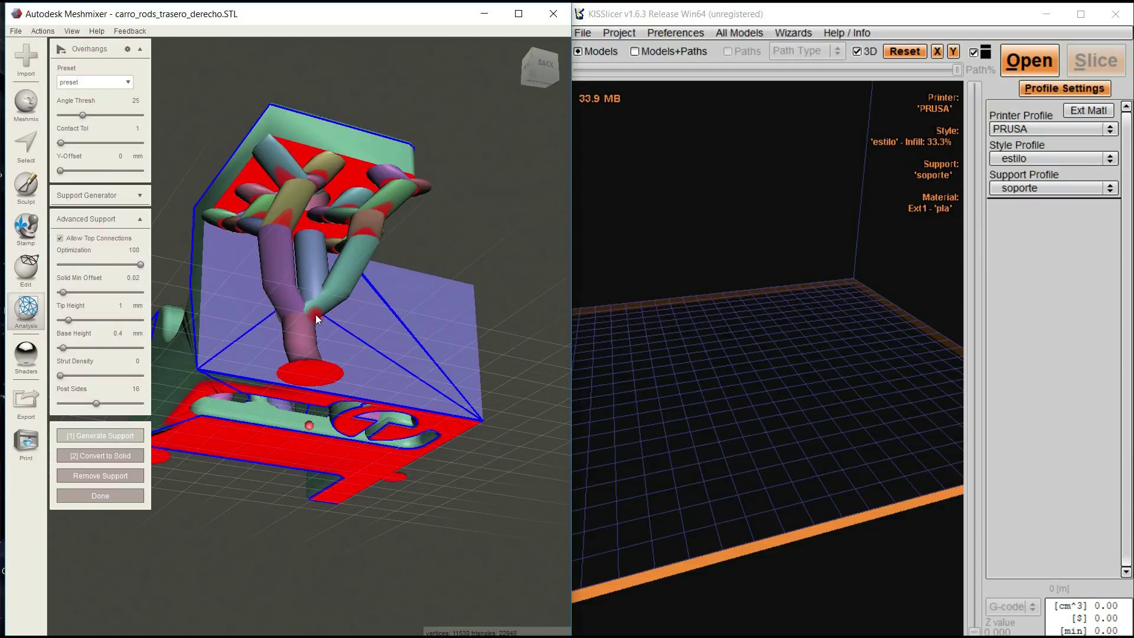
- Add extra support struts from the tree beneath the projecting plate down to the build plane
right_click_drag(331, 243, 388, 301)
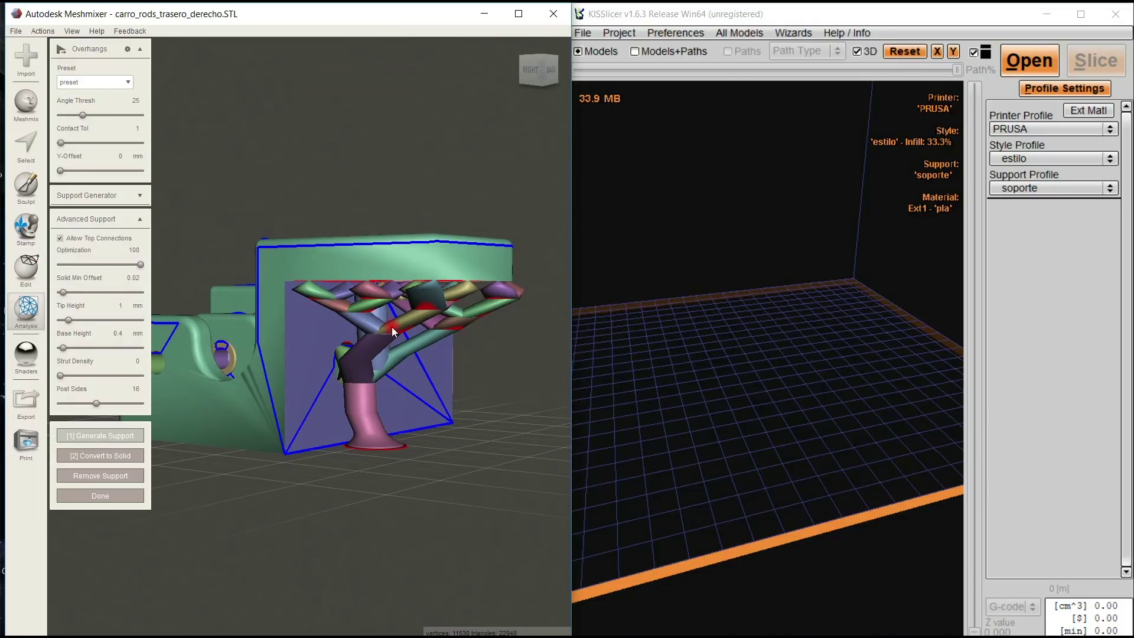
right_click_drag(359, 377, 409, 426)
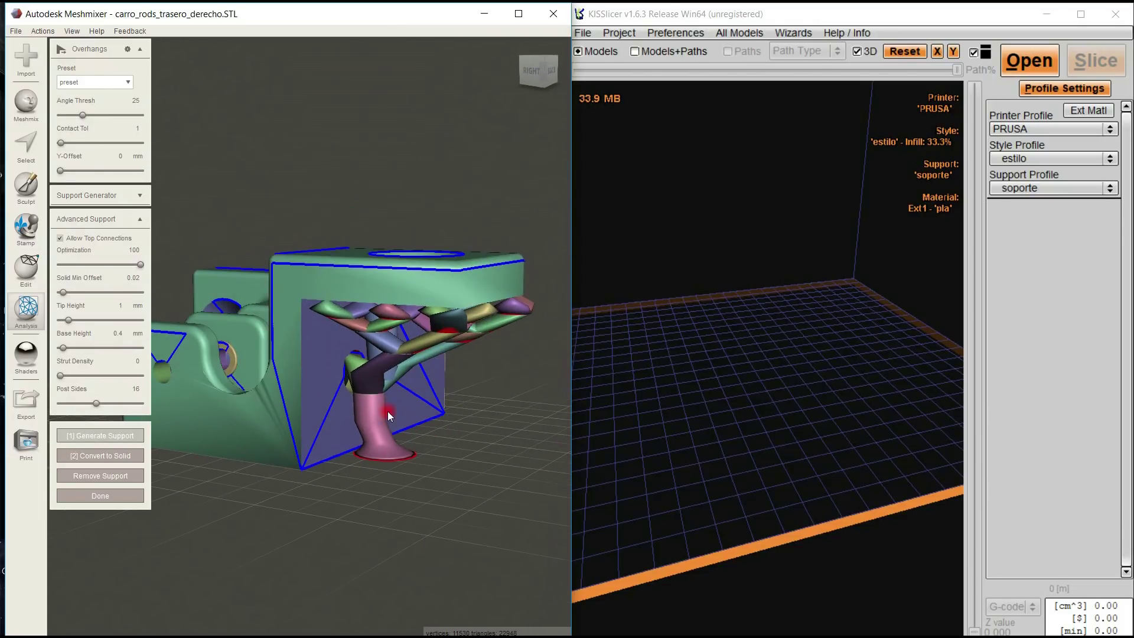
left_click_drag(368, 408, 346, 488)
right_click_drag(346, 488, 318, 462)
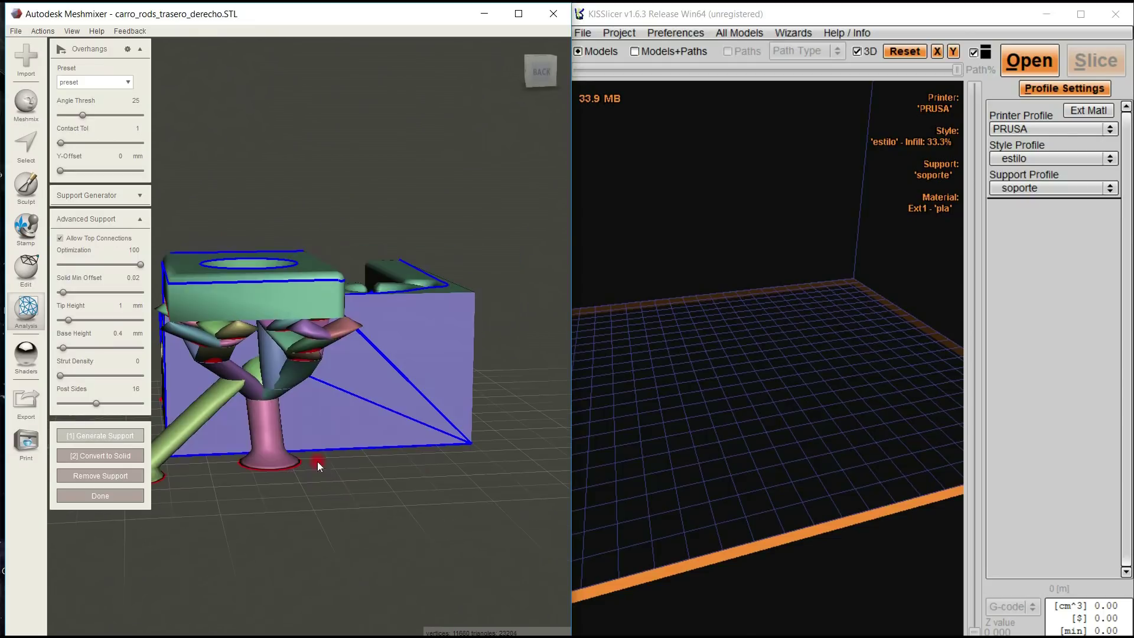
left_click_drag(295, 377, 356, 485)
- Add a support post between the projecting plate's underside and the base of the angled strut
right_click_drag(357, 486, 328, 350)
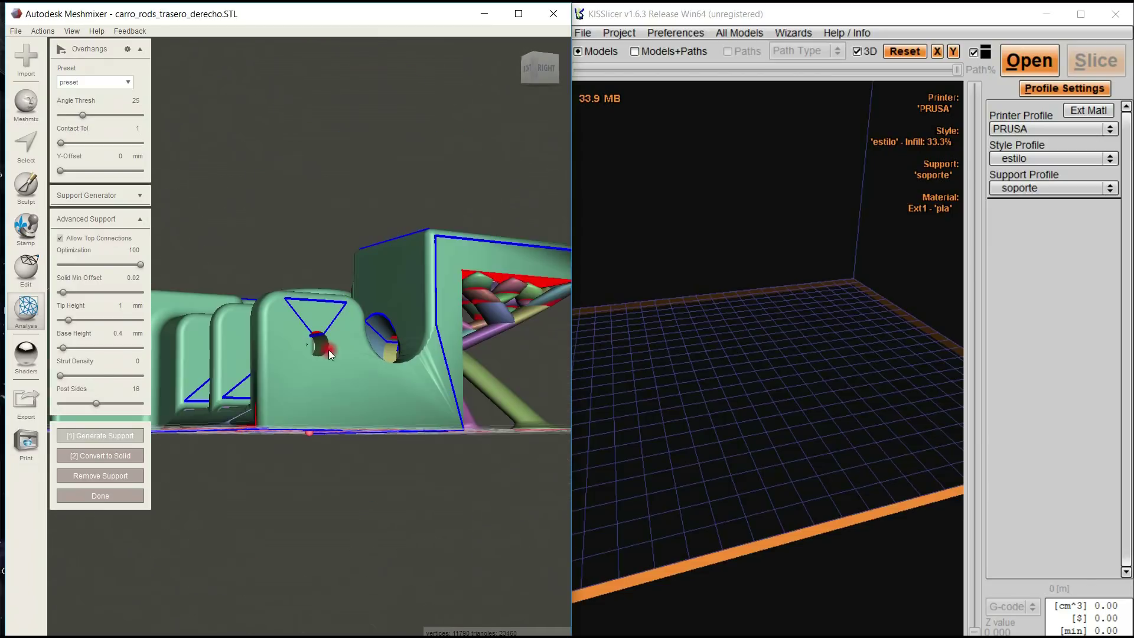
right_click_drag(350, 441, 316, 292)
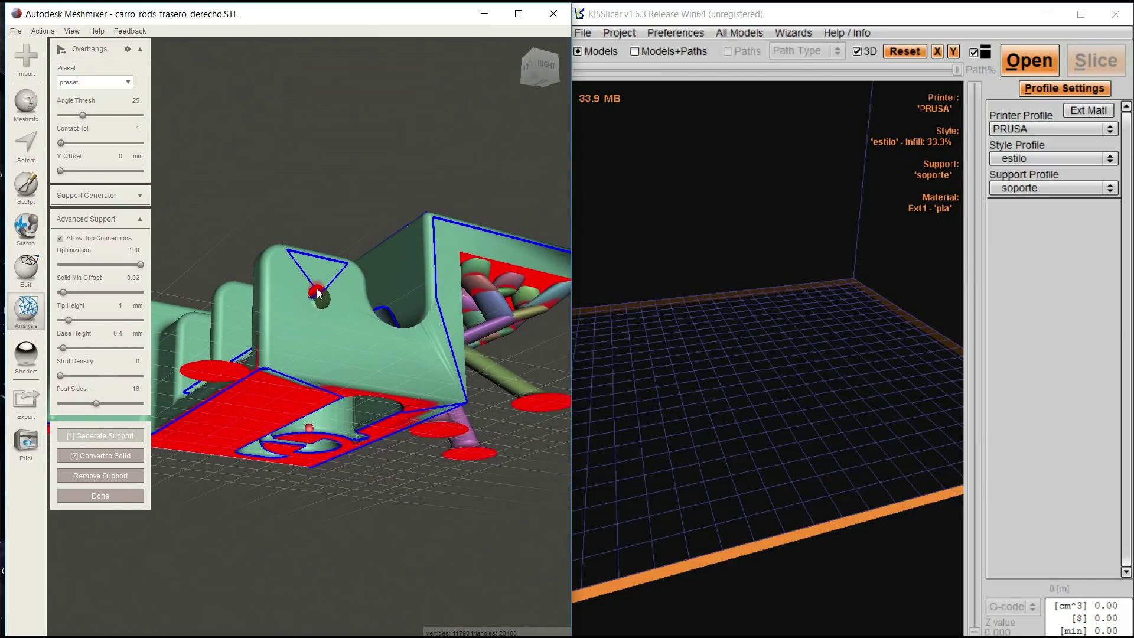
left_click_drag(320, 311, 314, 314)
right_click_drag(313, 315, 346, 305)
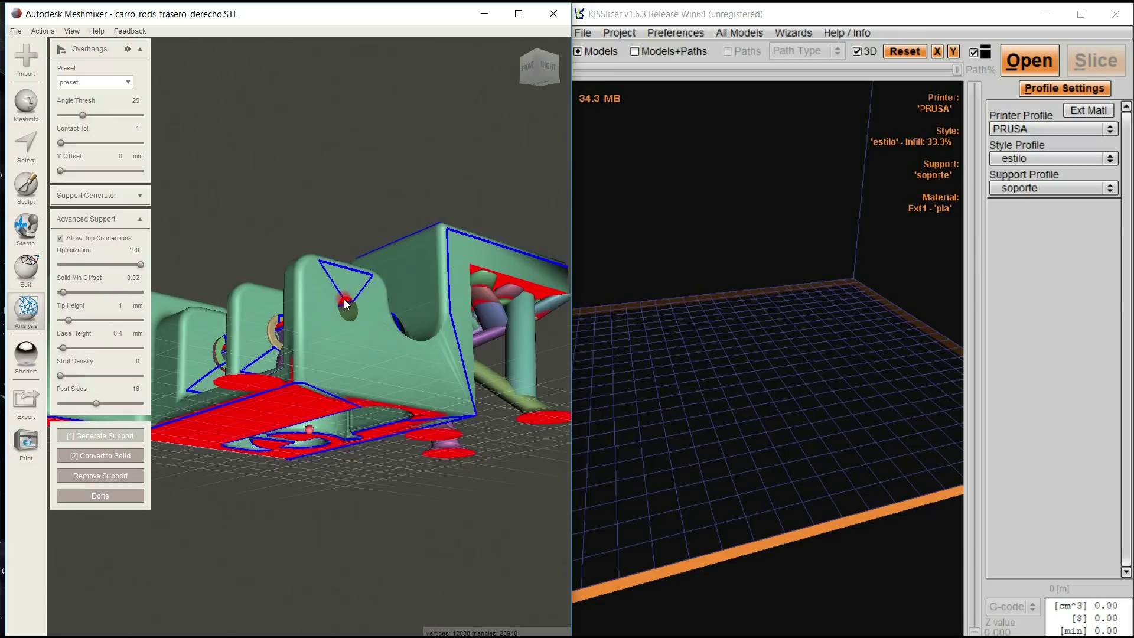
- Try to add a support strut at the small hole in the outer lug, and delete it
right_click_drag(407, 431, 409, 410)
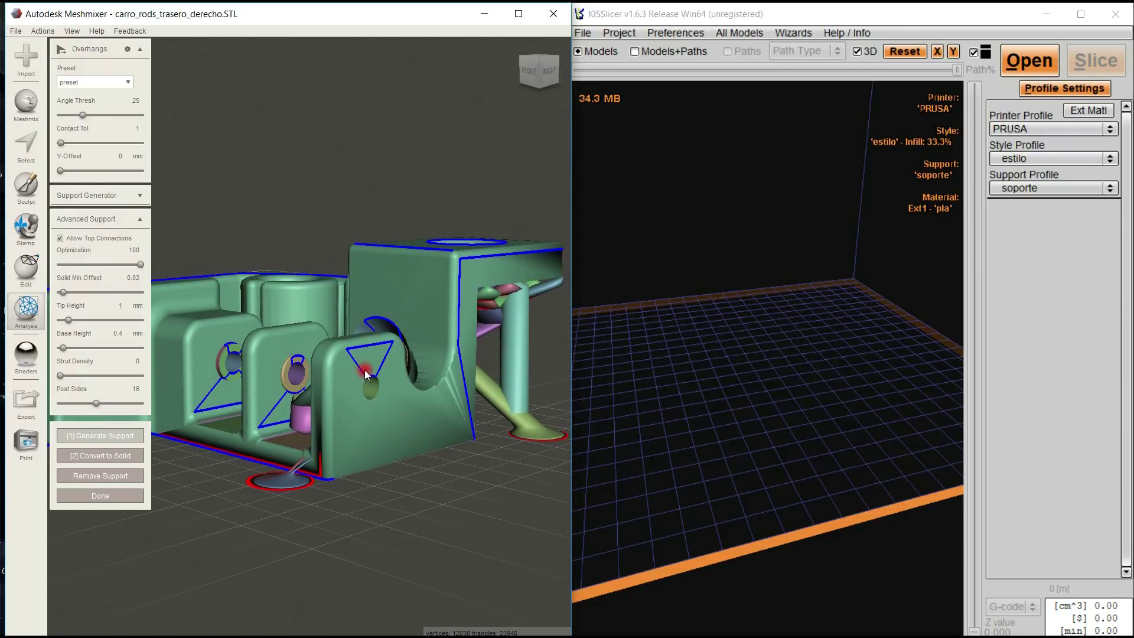
mouse_move(407, 458)
left_mouse_down()
mouse_move(417, 487)
mouse_move(368, 374)
mouse_move(403, 476)
left_mouse_up()
right_click_drag(403, 477, 400, 470)
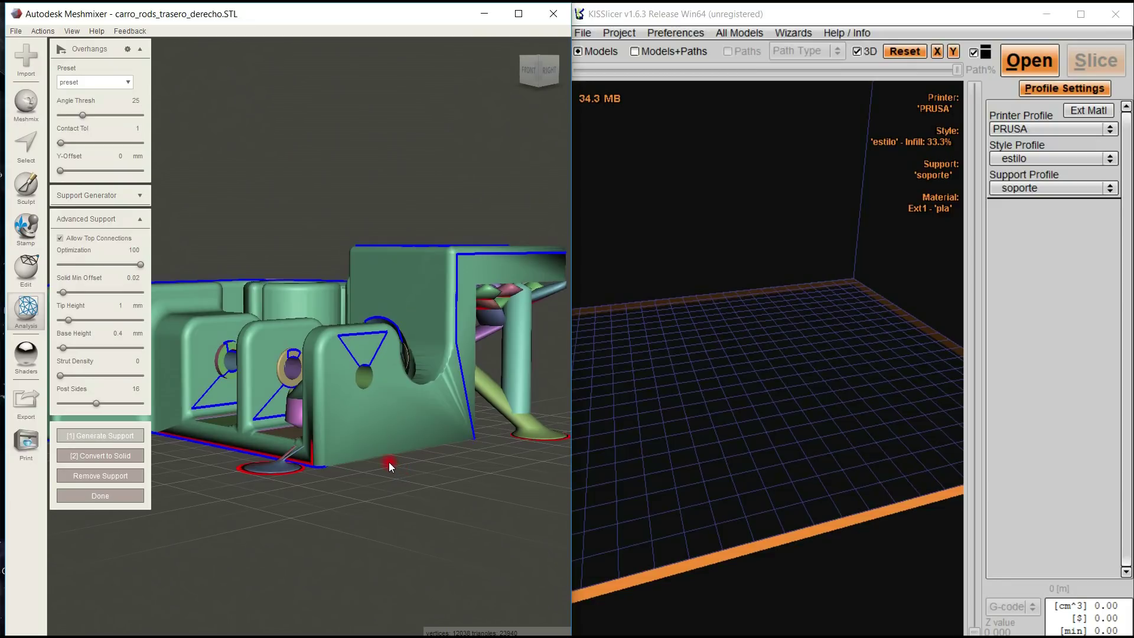
right_click_drag(392, 463, 358, 324)
left_click_drag(394, 428, 416, 407)
right_click_drag(414, 406, 413, 431)
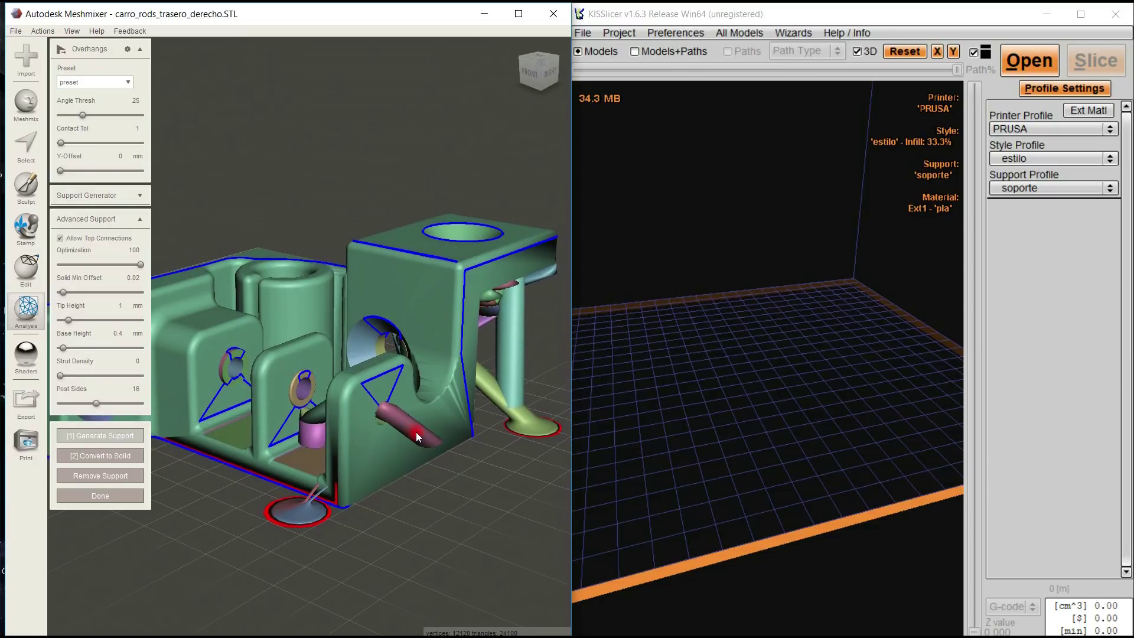
left_click(424, 440, "ctrl")
- Add a support column from the outer lug's small hole to the build plane and check all supports
right_click_drag(470, 542, 438, 488)
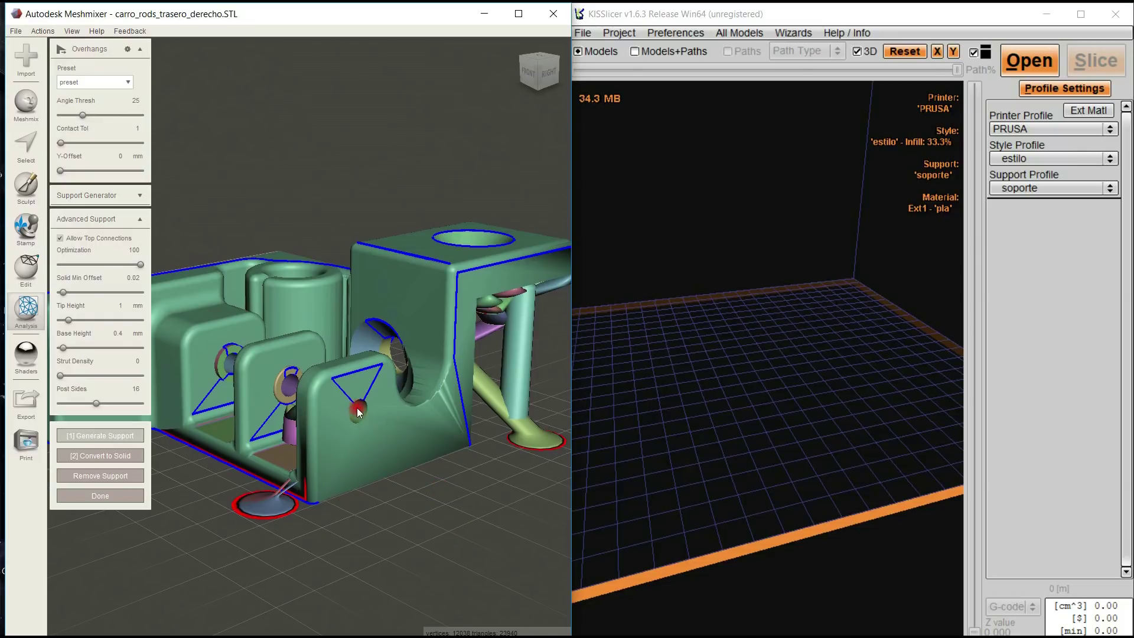
left_click_drag(357, 405, 385, 480)
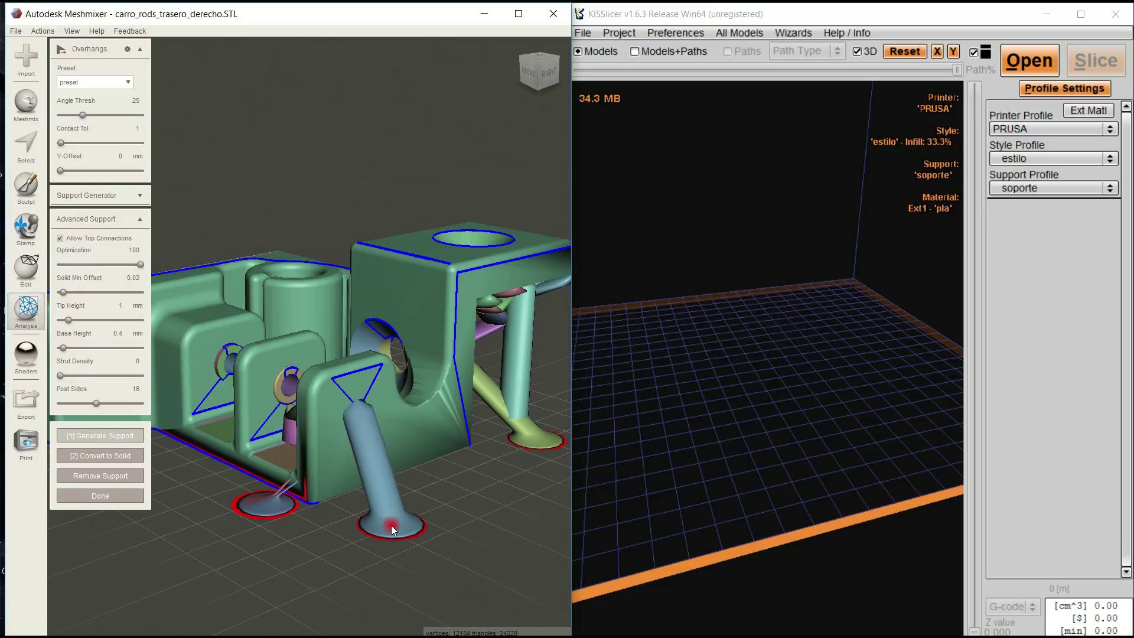
right_click_drag(403, 516, 462, 397)
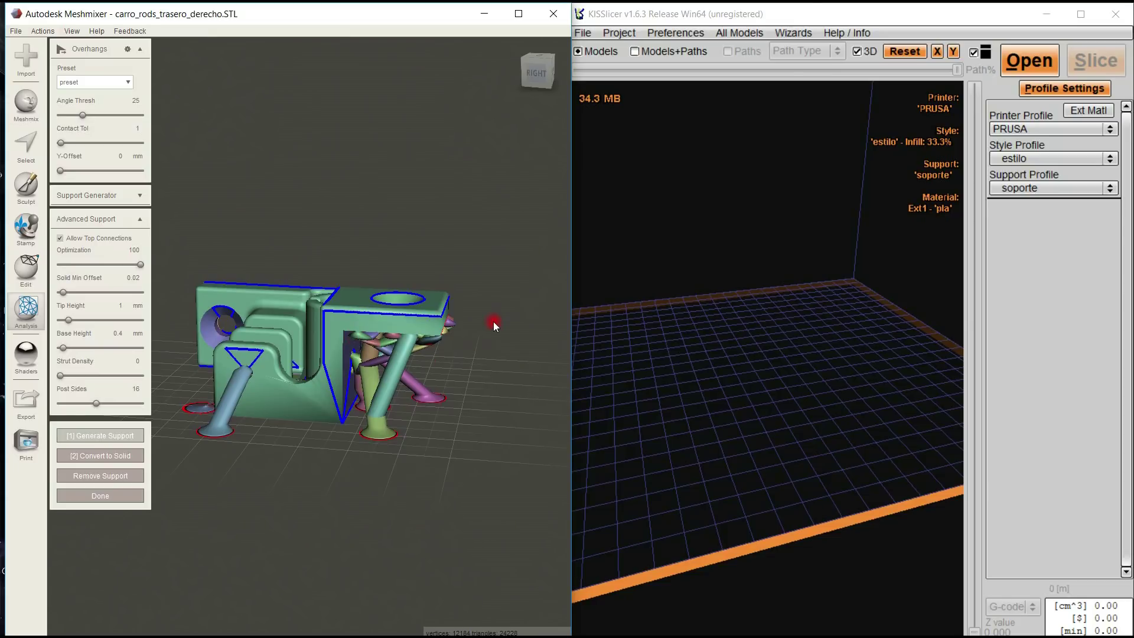
right_click_drag(494, 322, 423, 348)
scroll(396, 292, "up", 6)
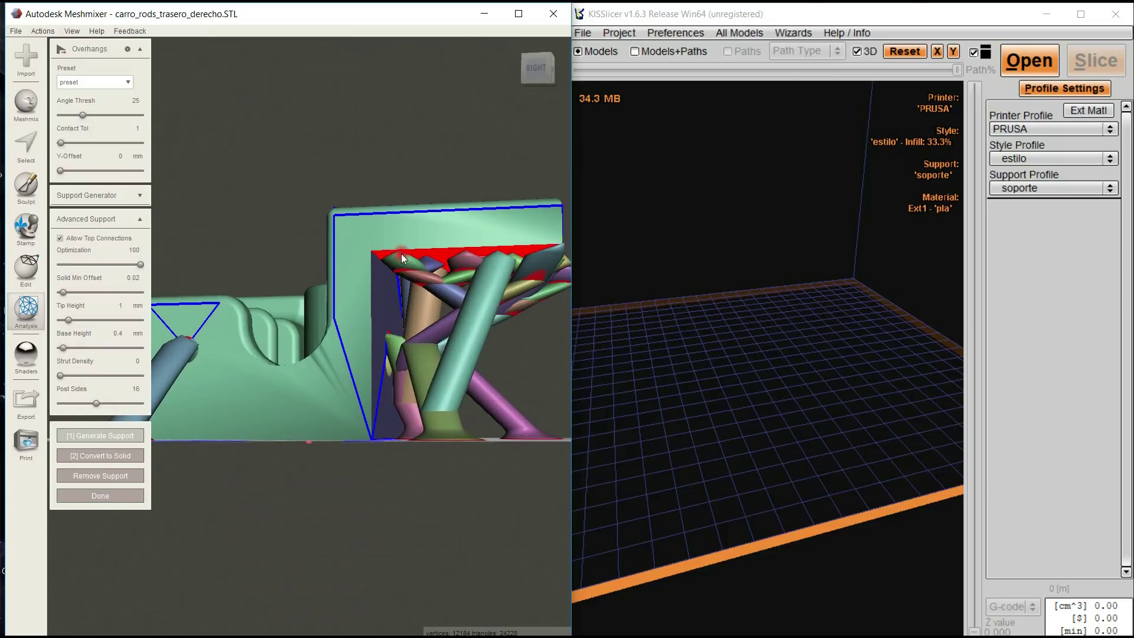
scroll(402, 253, "down", 4)
right_click_drag(402, 253, 404, 368)
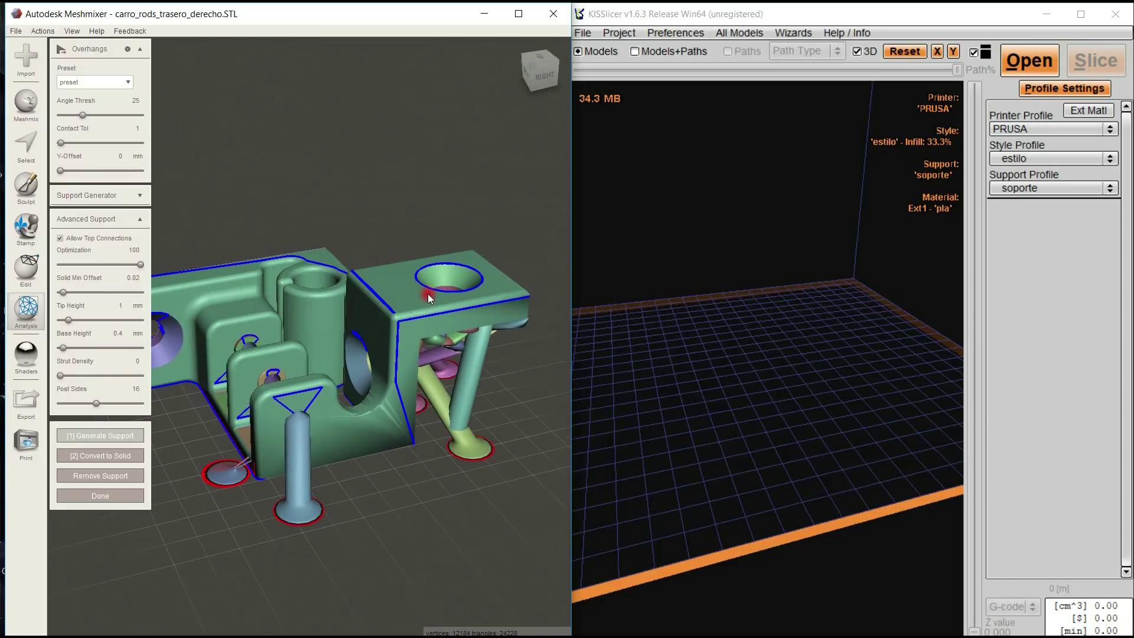
- Convert the supports to solid, replacing the existing support structure, and finish the Overhangs analysis
left_click(119, 455)
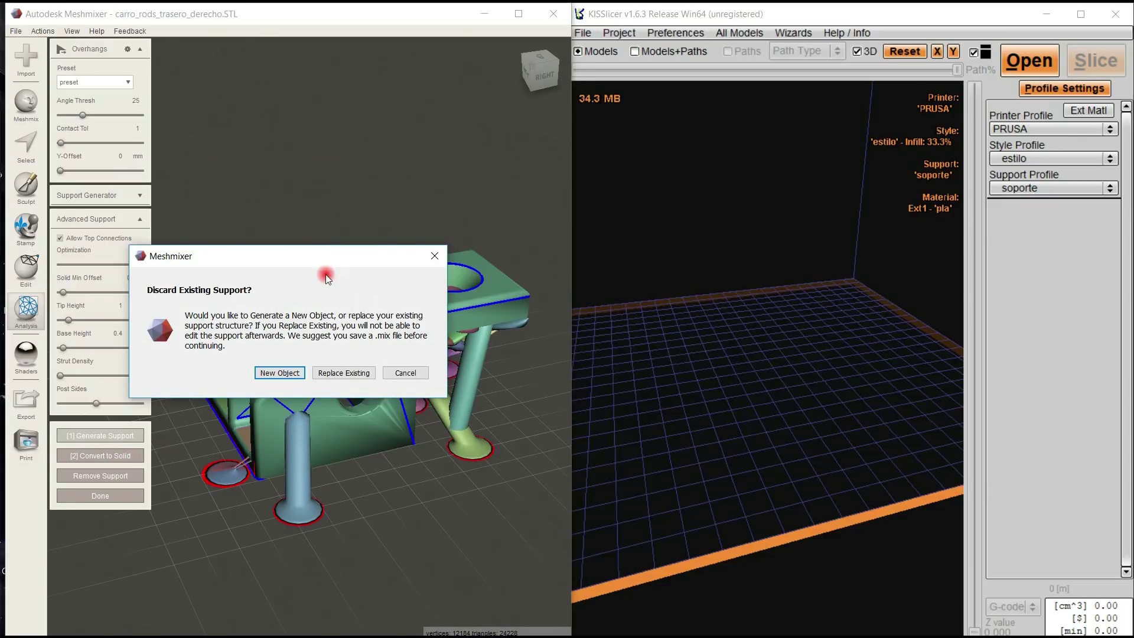
left_click(345, 371)
mouse_move(387, 476)
right_mouse_down()
mouse_move(409, 388)
mouse_move(406, 425)
mouse_move(218, 425)
mouse_move(378, 429)
mouse_move(506, 490)
mouse_move(599, 475)
mouse_move(412, 467)
mouse_move(586, 448)
mouse_move(366, 442)
mouse_move(385, 482)
right_mouse_up()
left_click(100, 496)
- Export the part with its solid supports as mio.stl
left_click(15, 31)
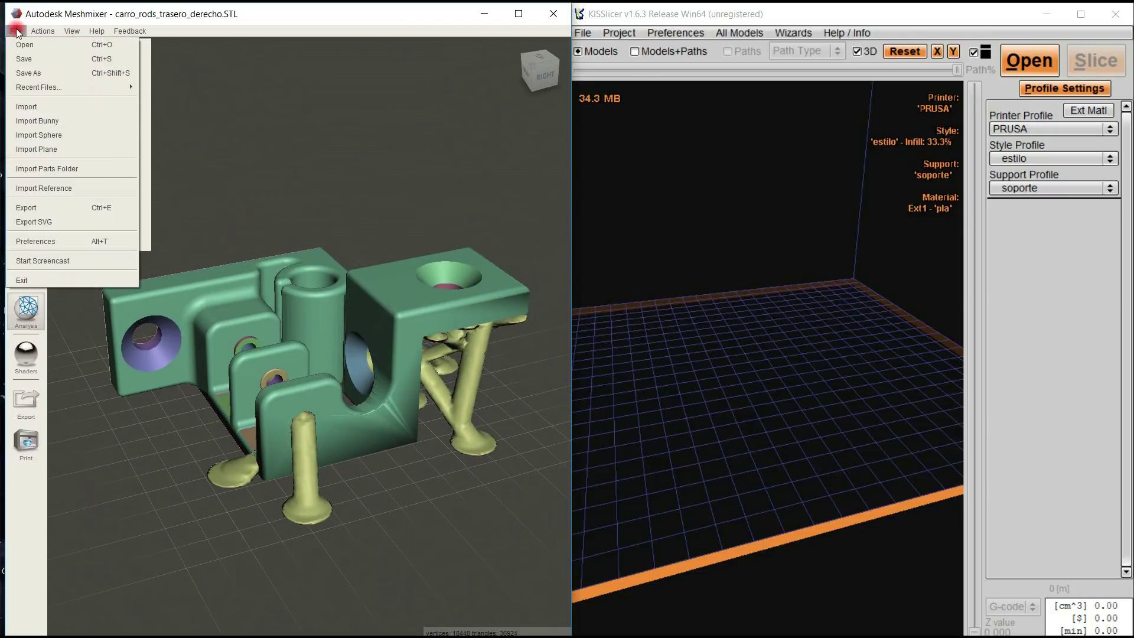
left_click(27, 207)
left_click(72, 134)
left_click(522, 355)
- Switch to KISSlicer, maximize its window and load mio.stl from the Escritorio folder
left_click(786, 8)
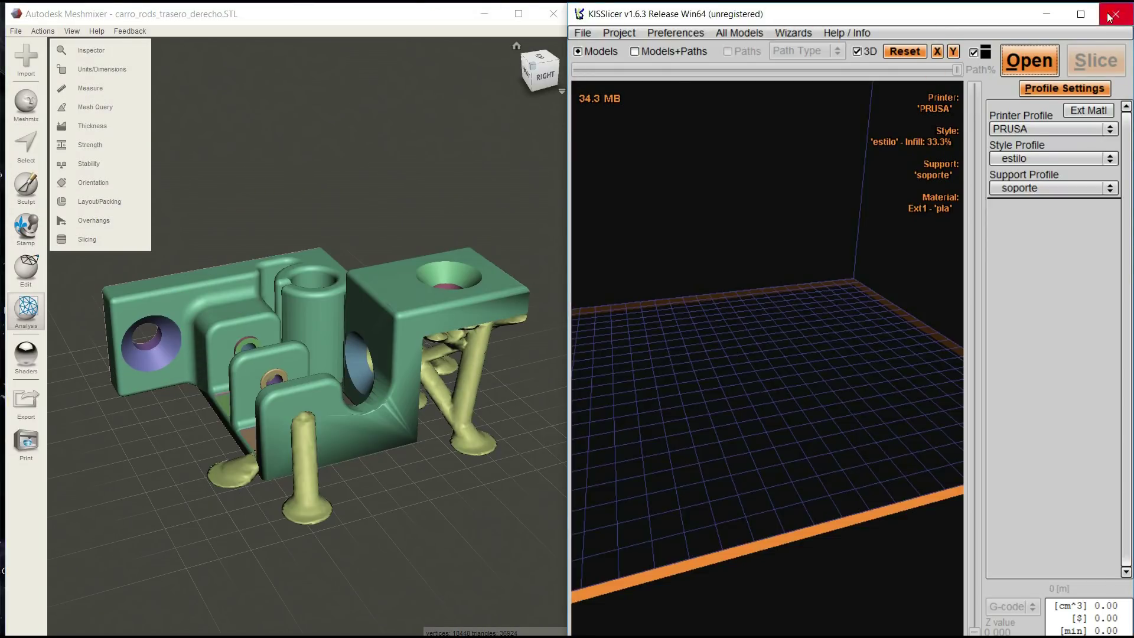
left_click(1081, 13)
left_click(1036, 53)
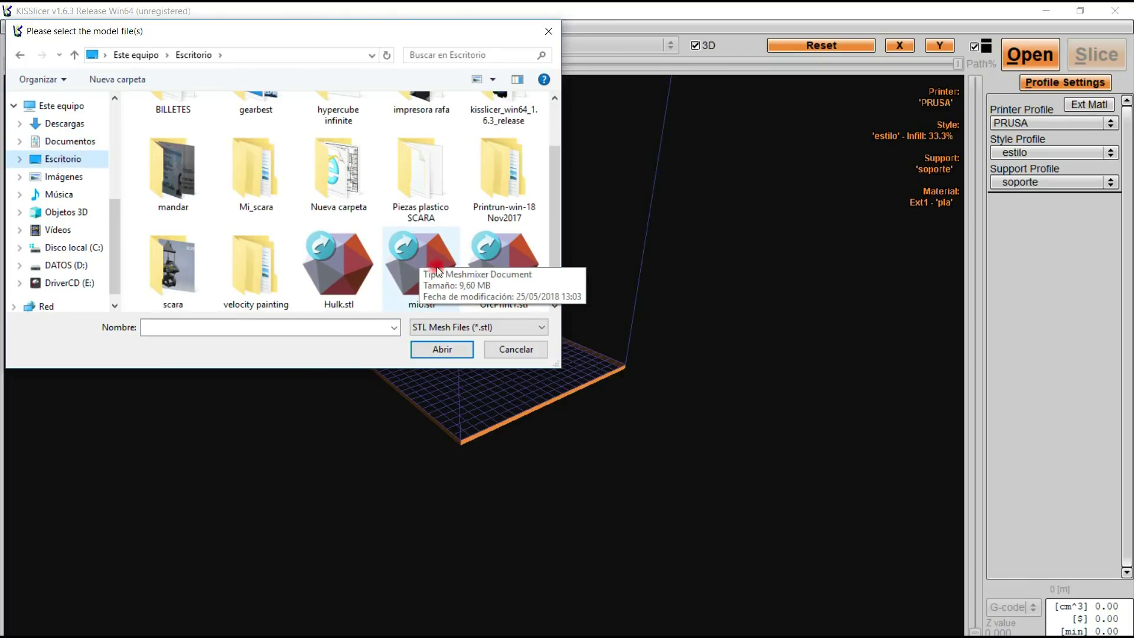
double_click(435, 251)
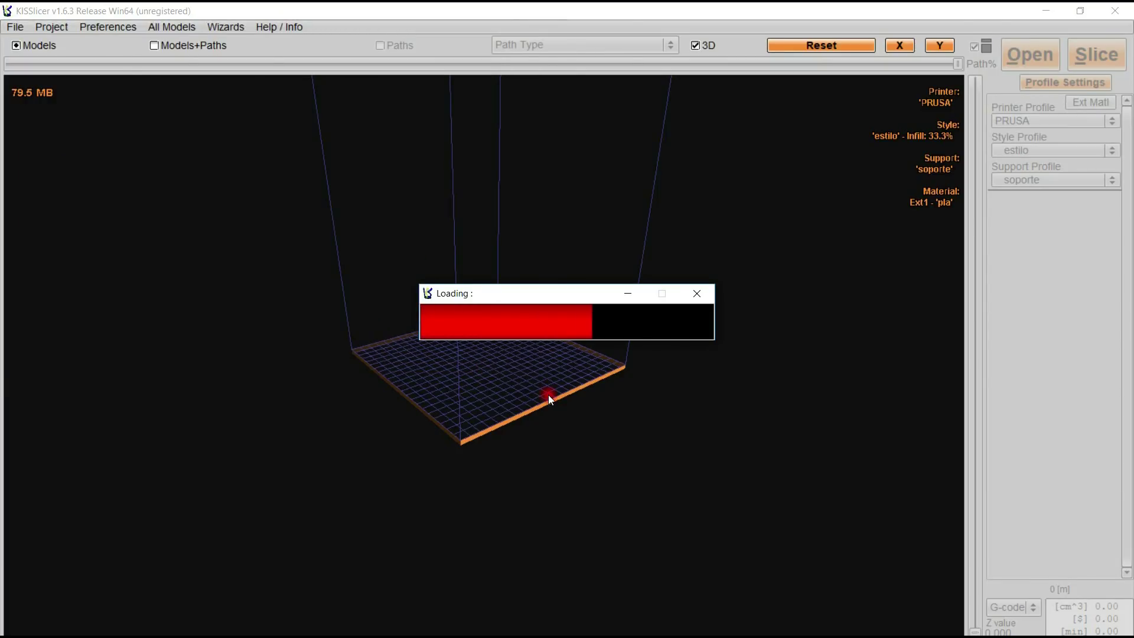
- Inspect the loaded model and its supports from several angles, and close the mesh error key
left_click_drag(537, 390, 373, 303)
left_click(109, 272)
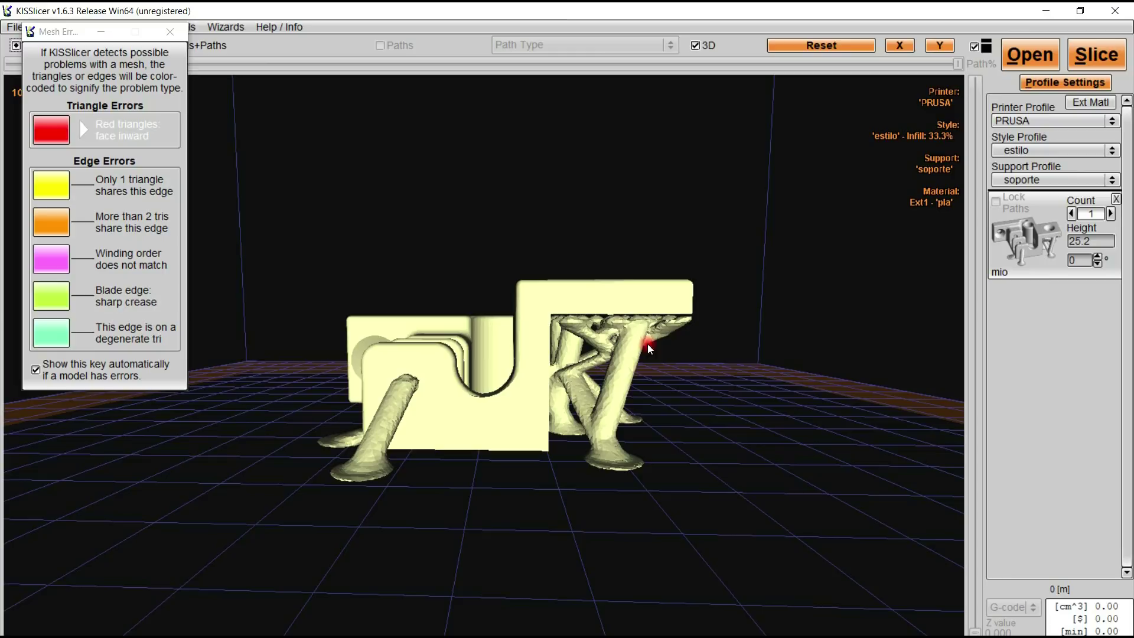
scroll(760, 247, "up", 5)
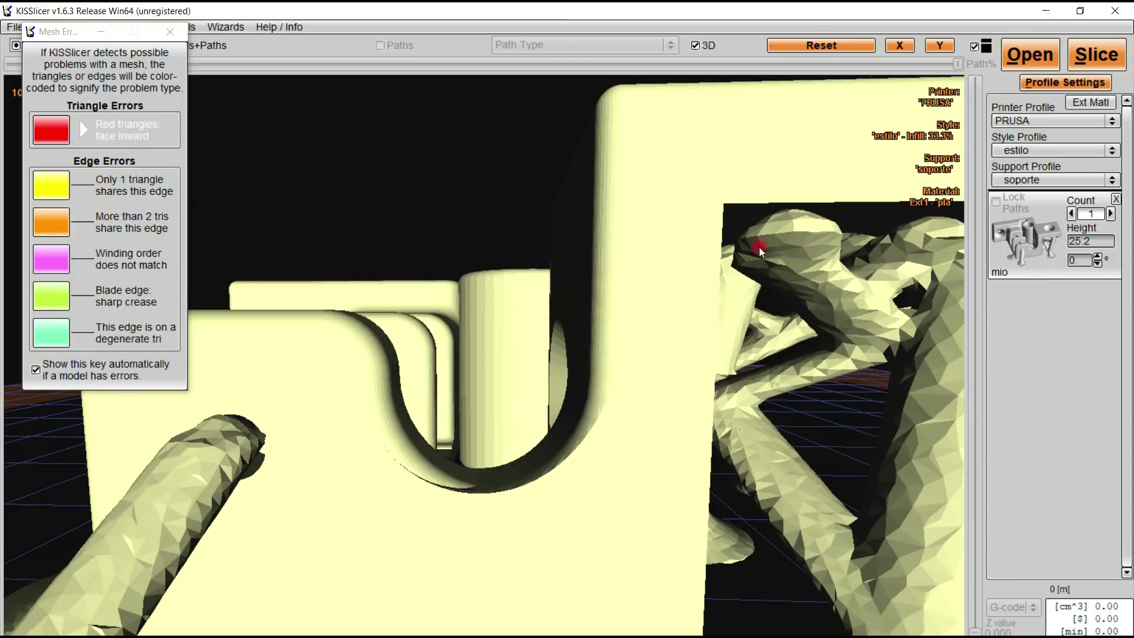
scroll(788, 234, "down", 2)
left_click_drag(790, 237, 145, 56)
left_click(170, 32)
scroll(492, 338, "down", 3)
left_click_drag(492, 338, 463, 350)
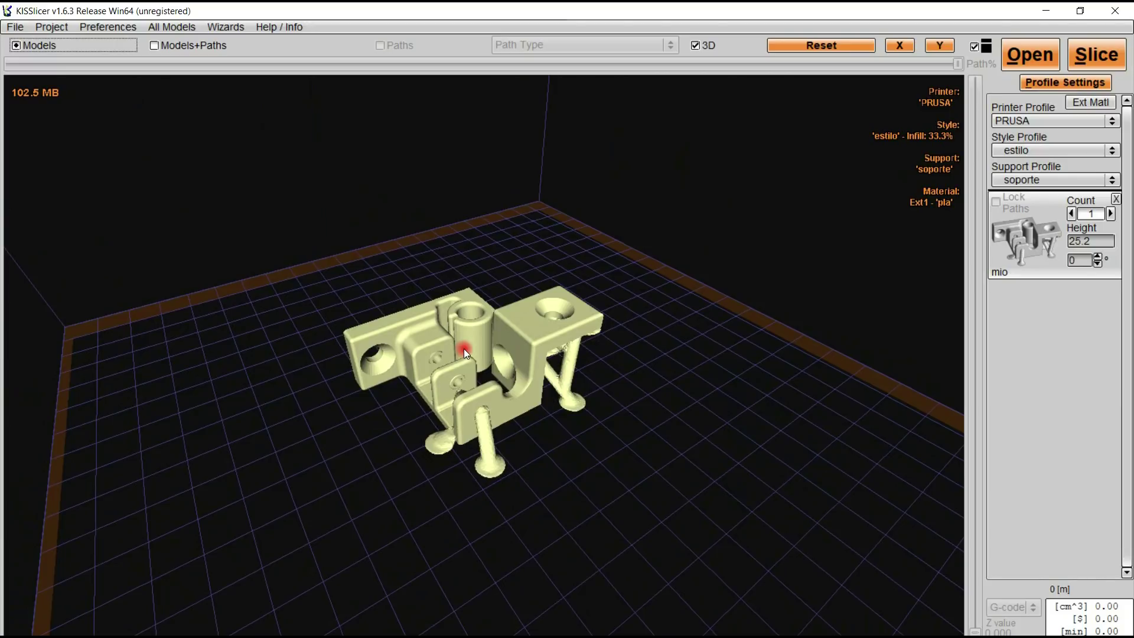
left_click(242, 23)
mouse_move(245, 48)
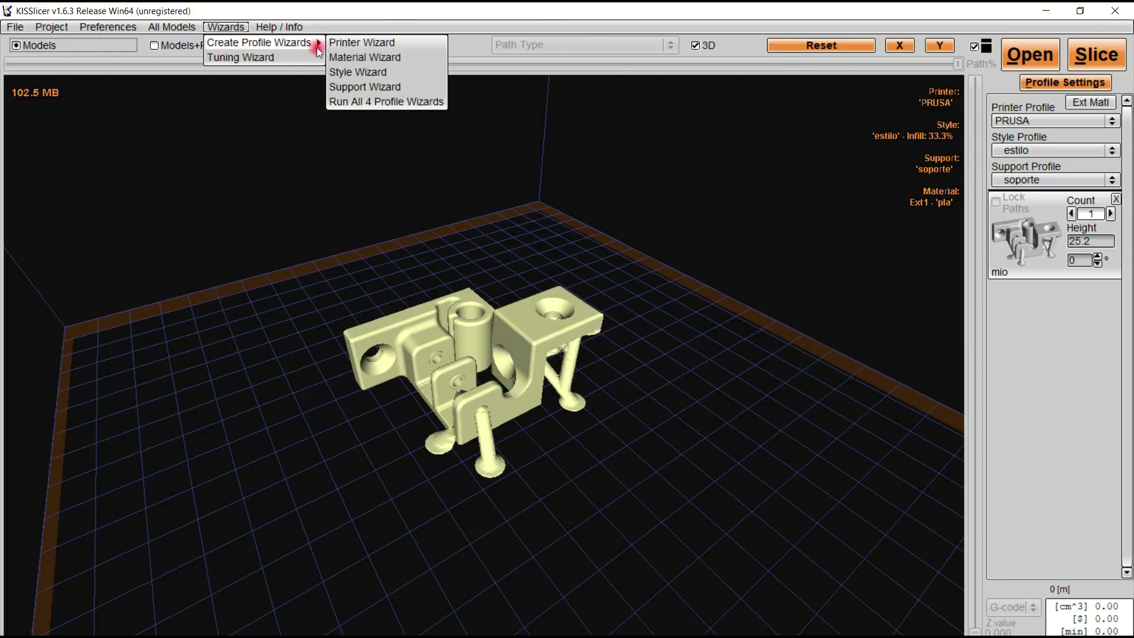
left_click(401, 72)
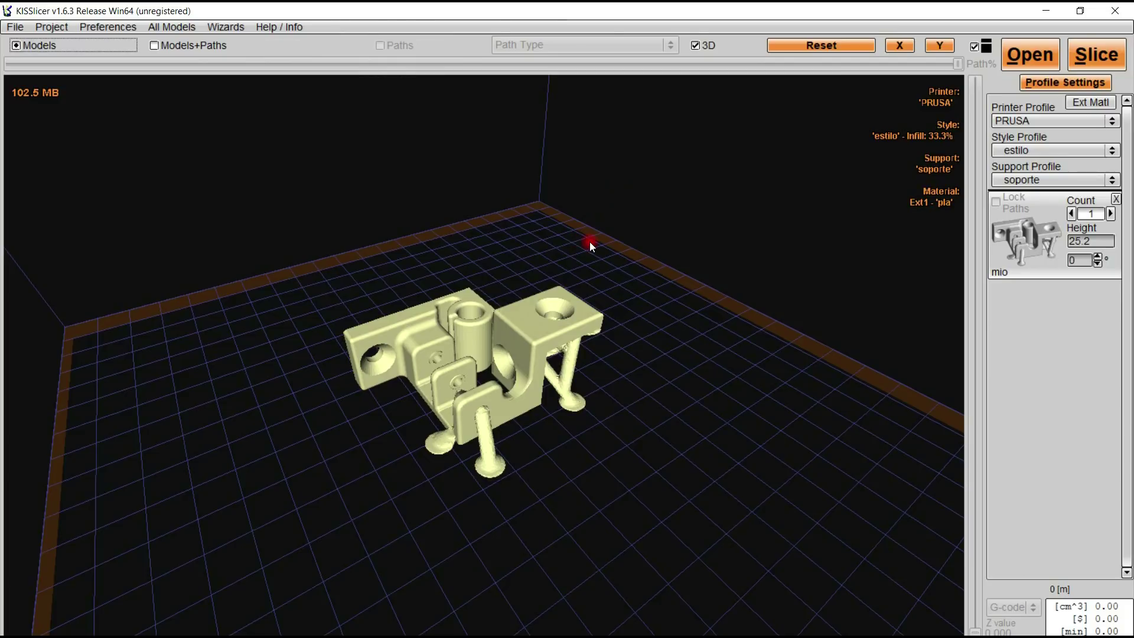
- Open the profile settings and review the style's extrusion width, number of loops and skin thickness
left_click(1064, 82)
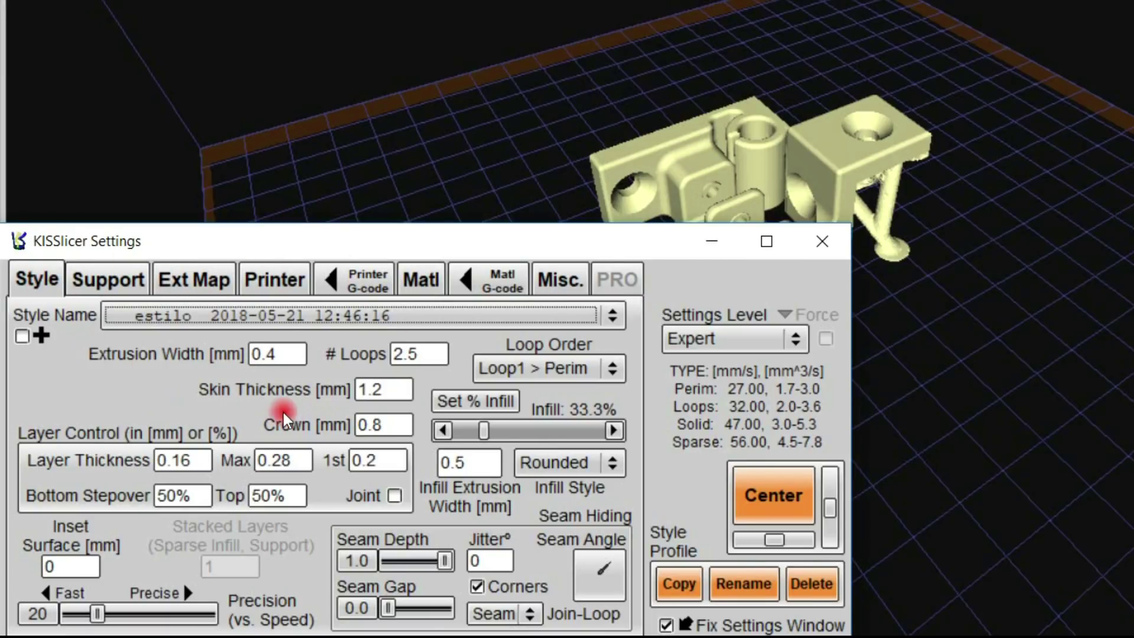
key("Tab")
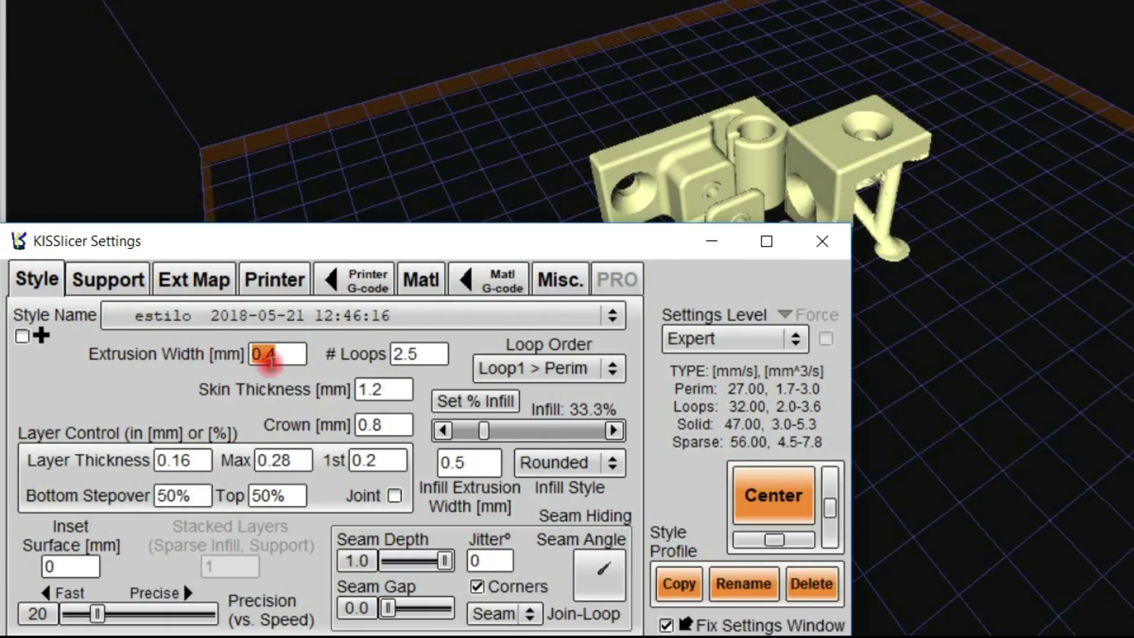
key("Tab")
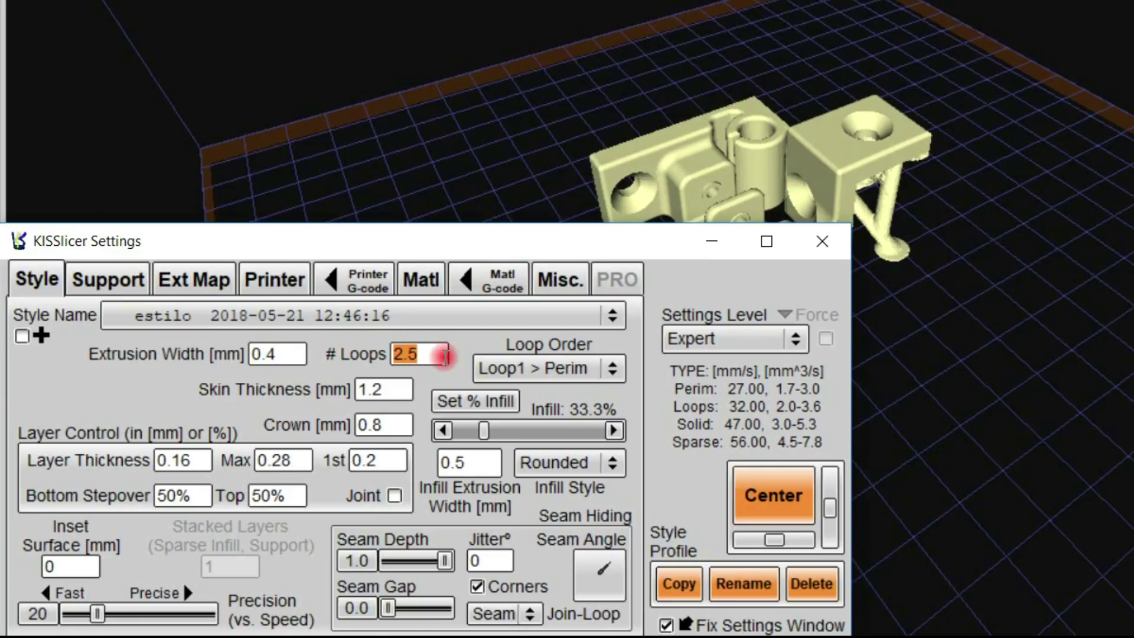
left_click(438, 355)
double_click(438, 354)
mouse_move(586, 365)
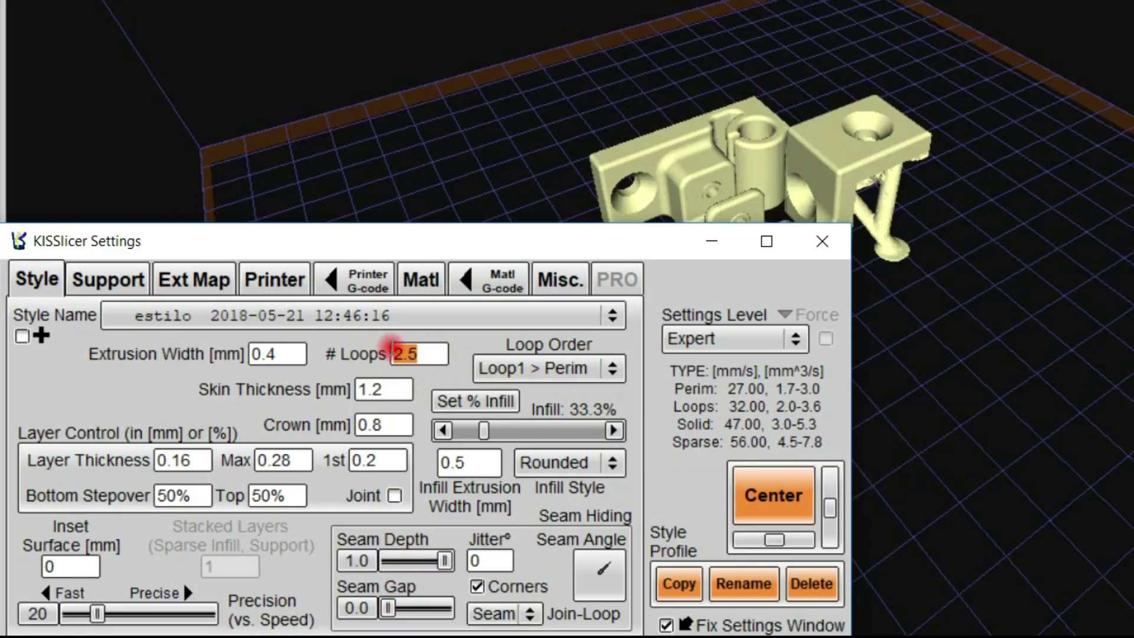
mouse_move(430, 355)
left_click(436, 355)
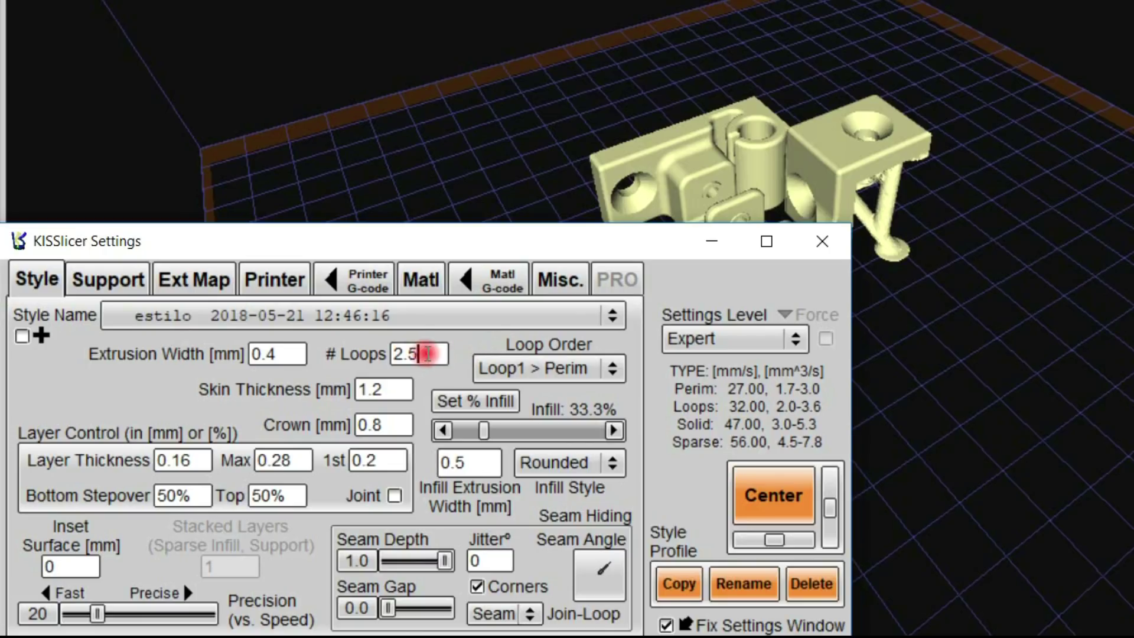
key("Tab")
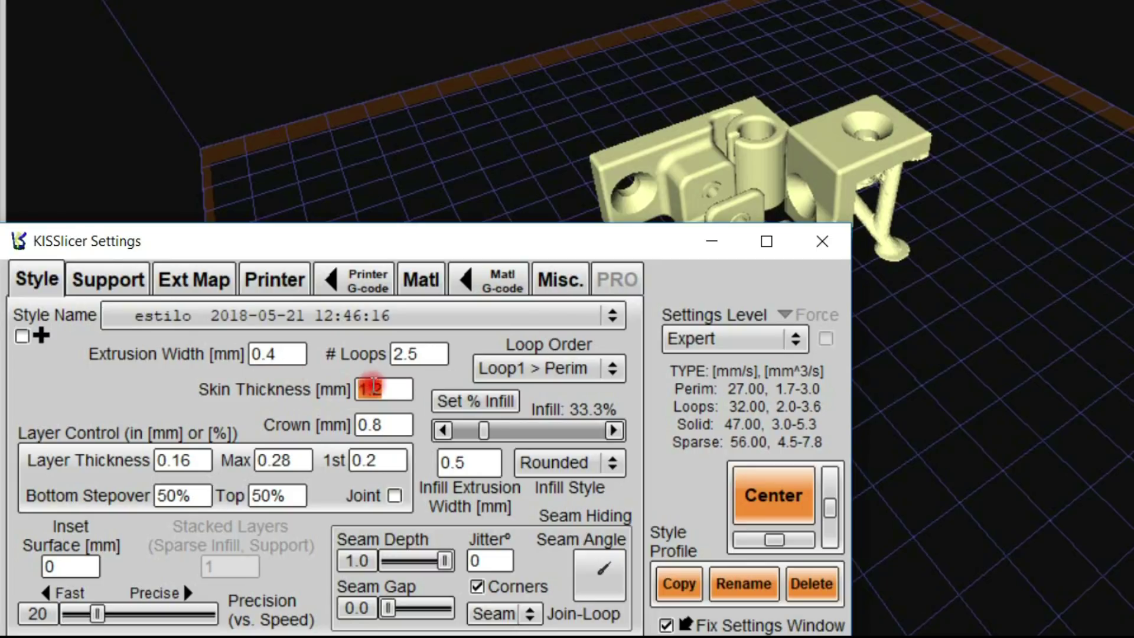